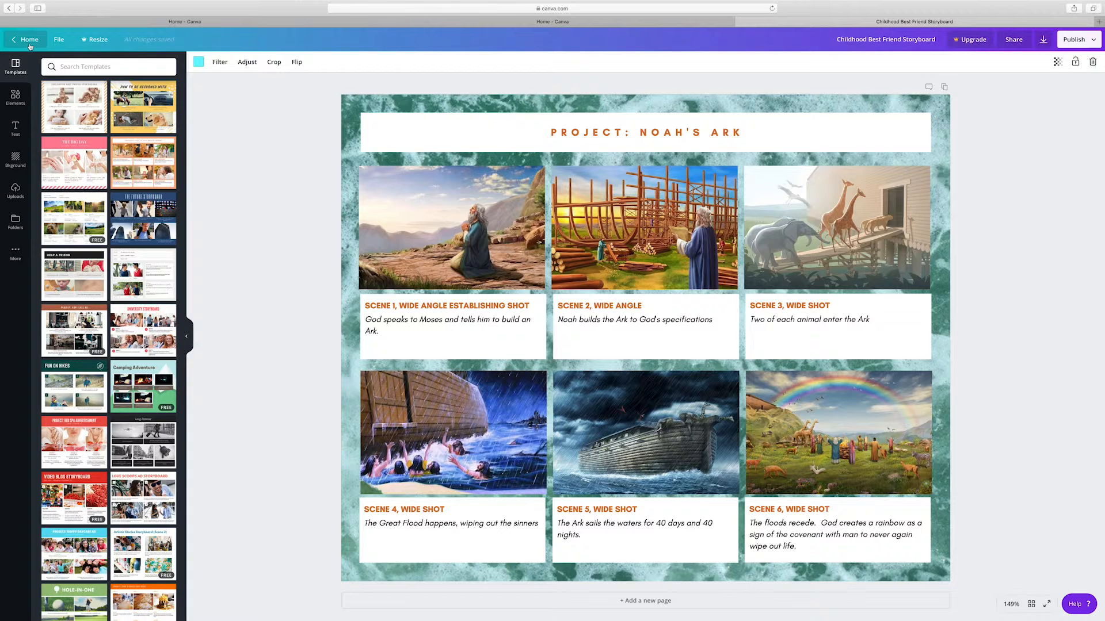
# Leave the open design, create a new storyboard and apply the orange Fall in Love Movie Teaser template.
pyautogui.click(28, 43)
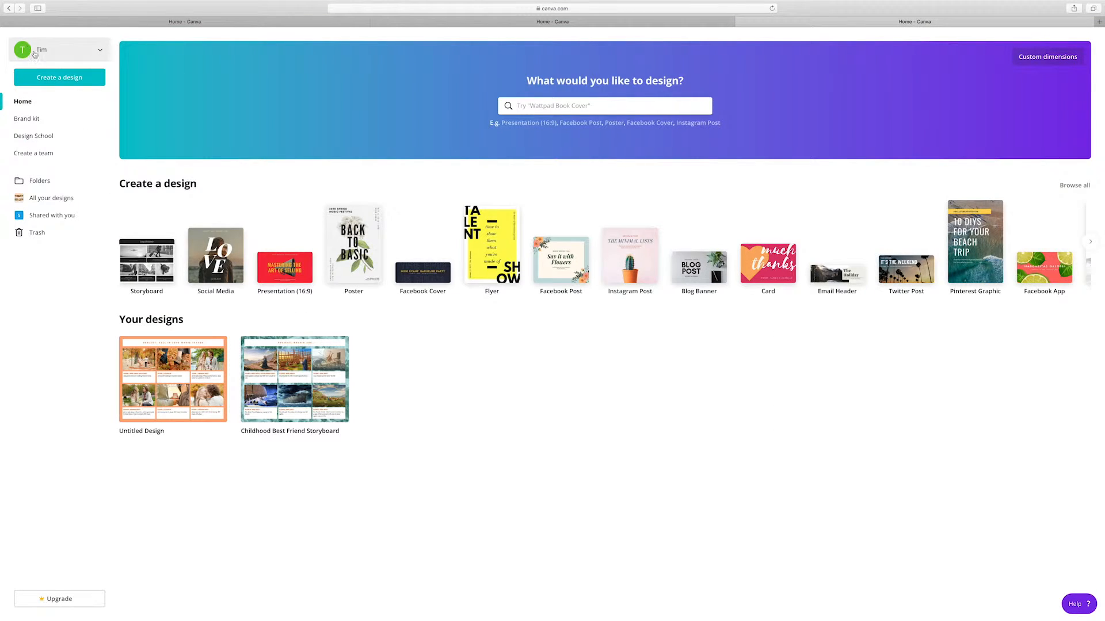
pyautogui.click(145, 267)
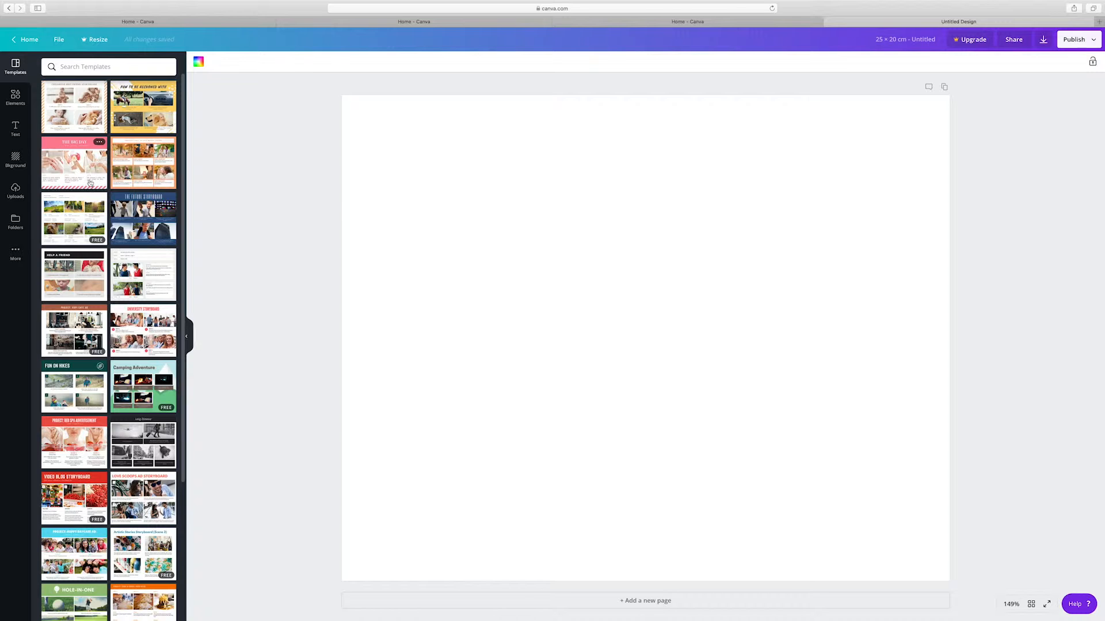
pyautogui.click(131, 176)
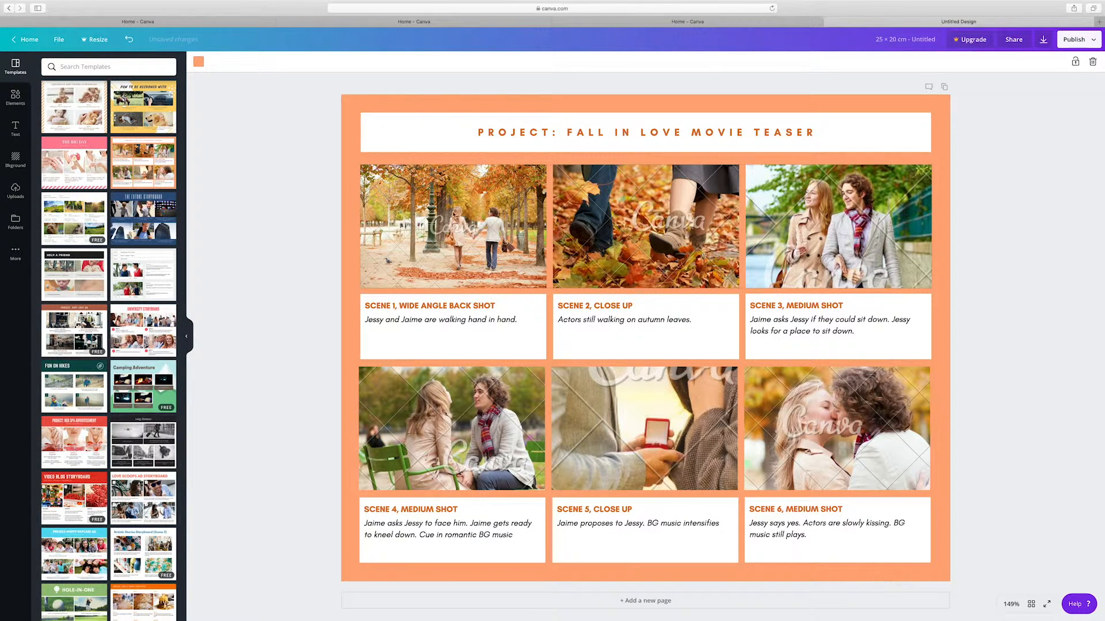
# Delete the sample photos from all six scene frames of the template.
pyautogui.click(455, 214)
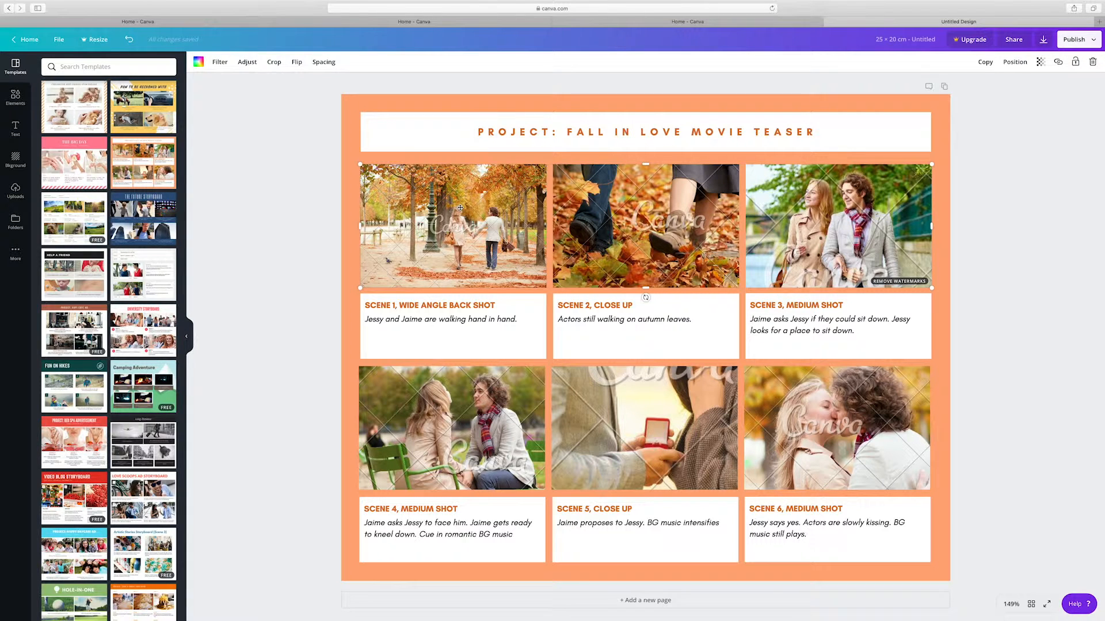
pyautogui.press('Delete')
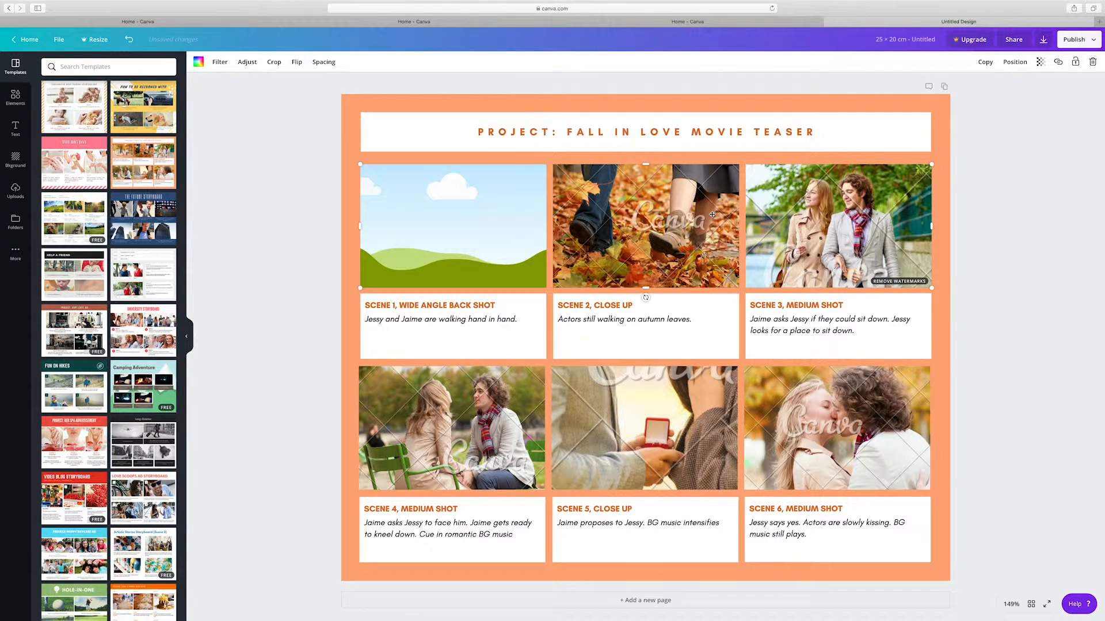
pyautogui.press('Delete')
pyautogui.press('Delete')
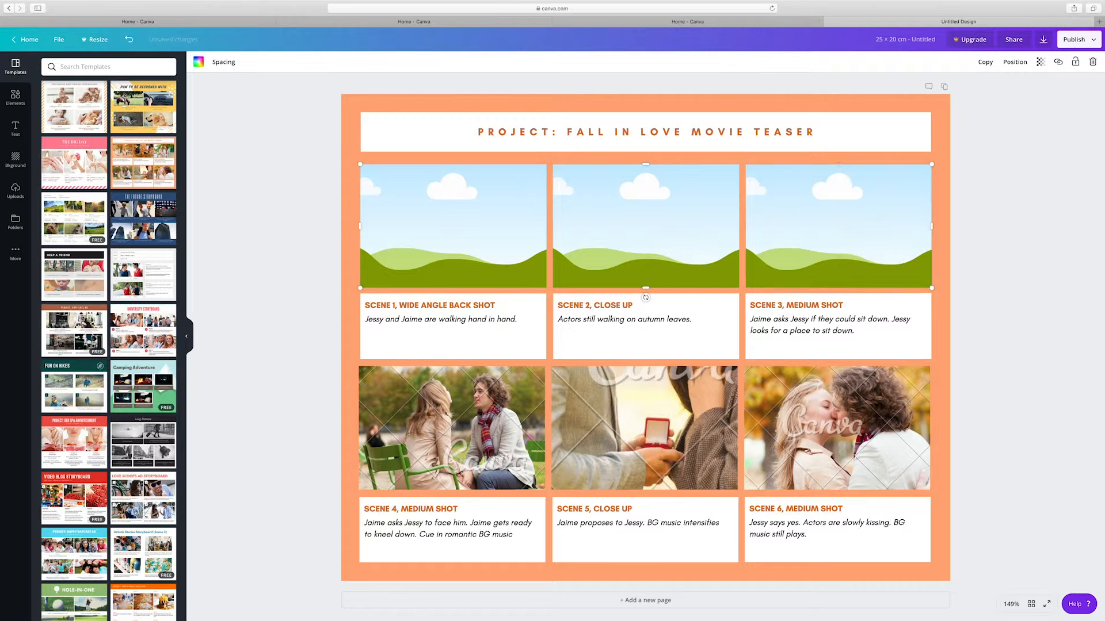
pyautogui.click(519, 376)
pyautogui.click(518, 376)
pyautogui.press('Delete')
pyautogui.click(657, 420)
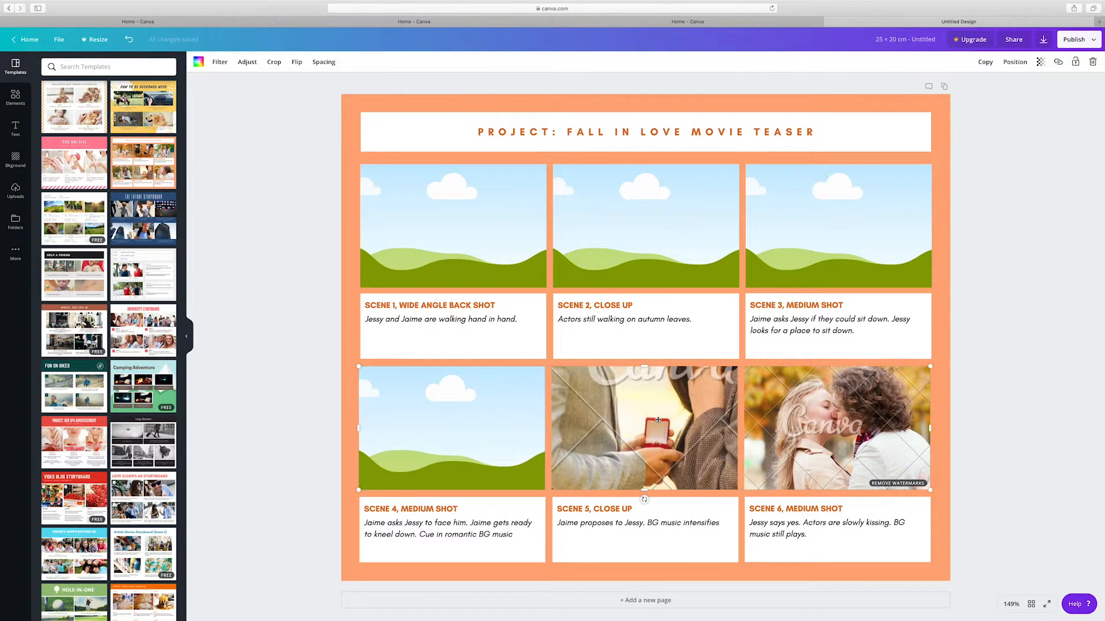
pyautogui.press('Delete')
pyautogui.click(806, 420)
pyautogui.press('Delete')
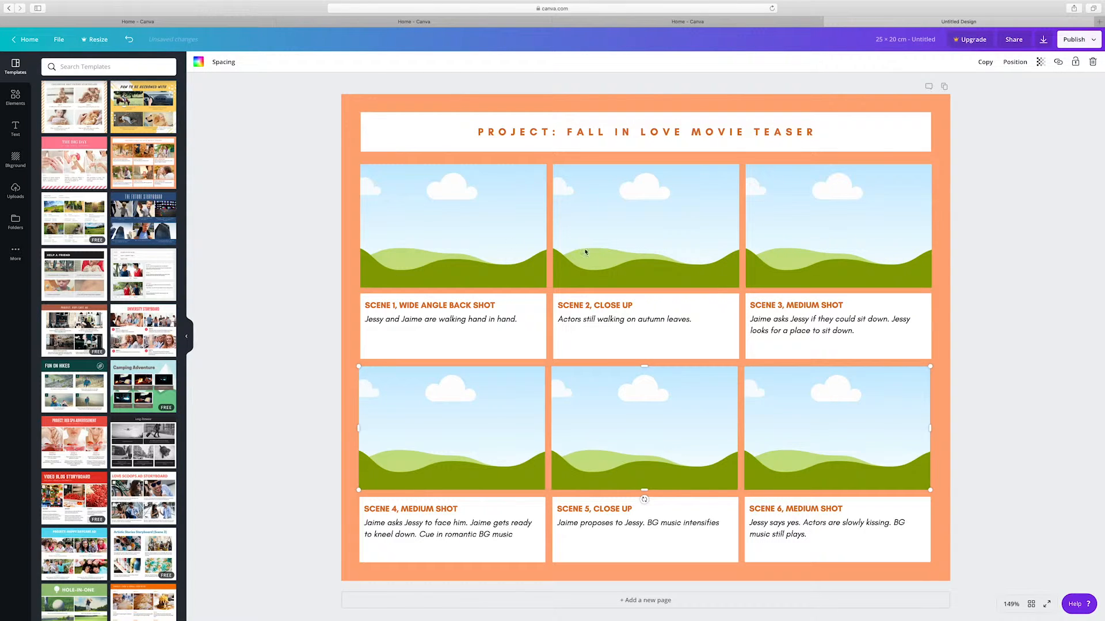
# Place the recently used Earth photo in the scene 1 frame and delete it again.
pyautogui.click(16, 96)
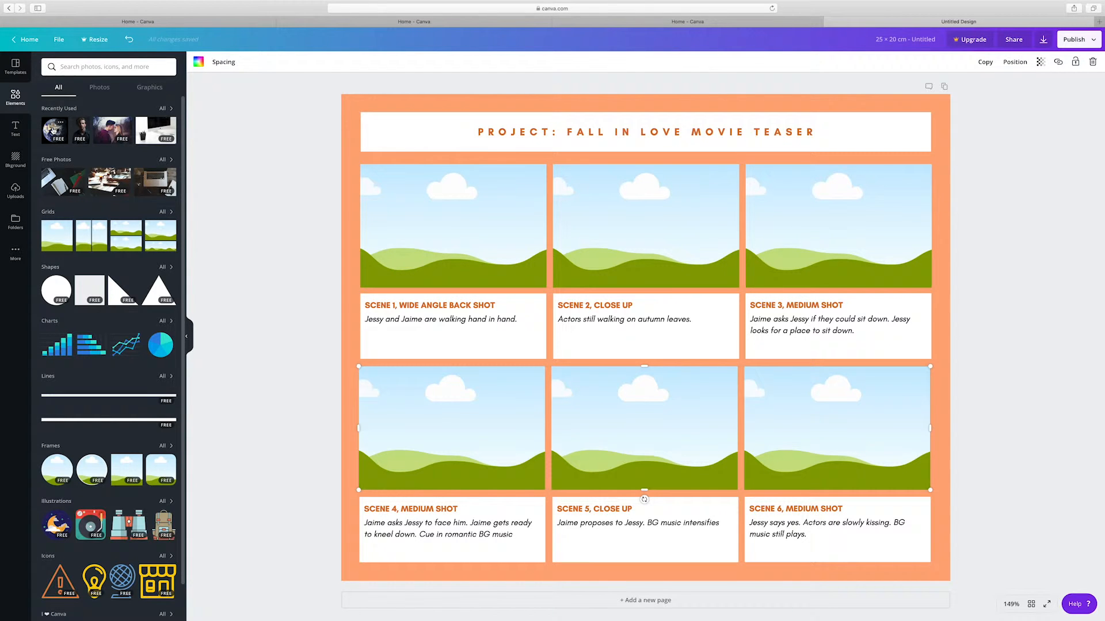
pyautogui.moveTo(52, 130); pyautogui.dragTo(489, 252)
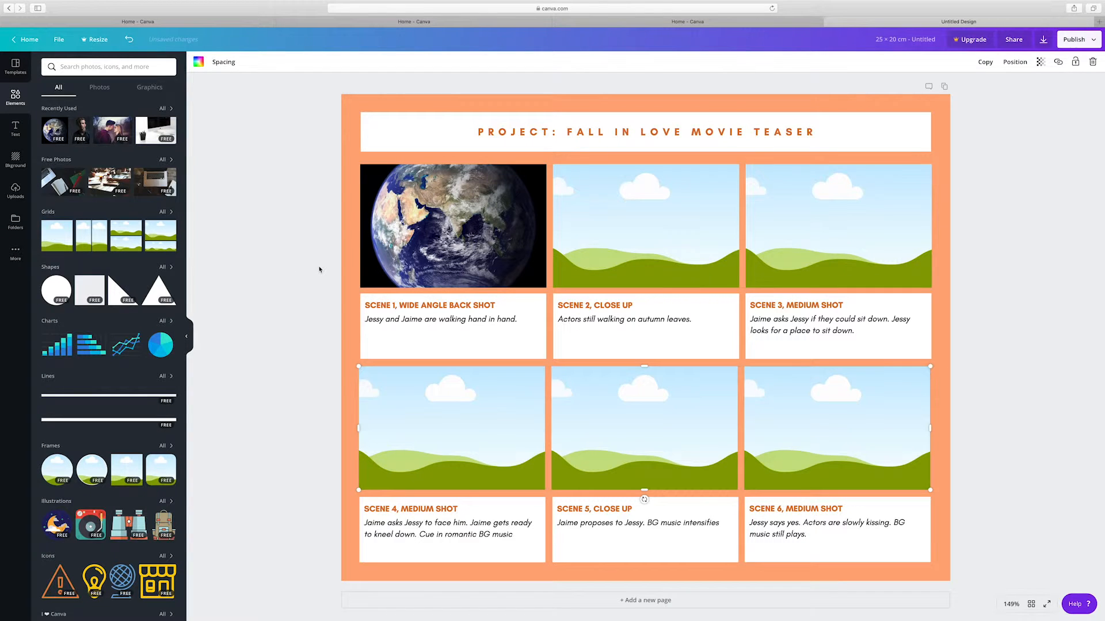
pyautogui.click(425, 240)
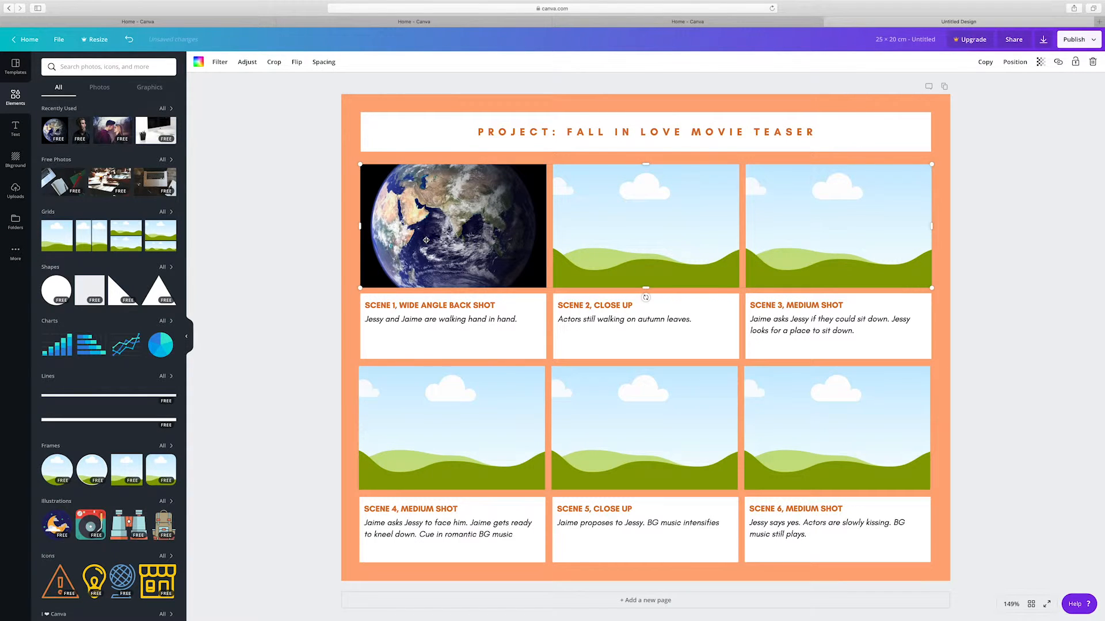
pyautogui.press('Delete')
pyautogui.scroll(-1, 261, 234)
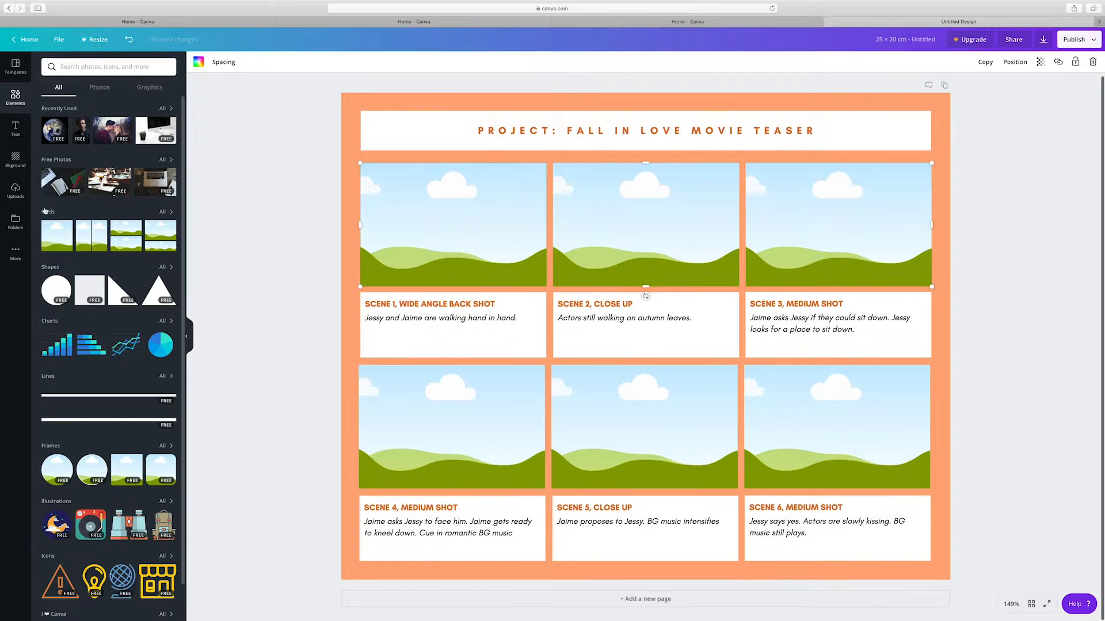
# Browse the images panel01.jpg to panel06.jpg in the Desktop's Noah folder as upload candidates, without uploading any.
pyautogui.click(16, 192)
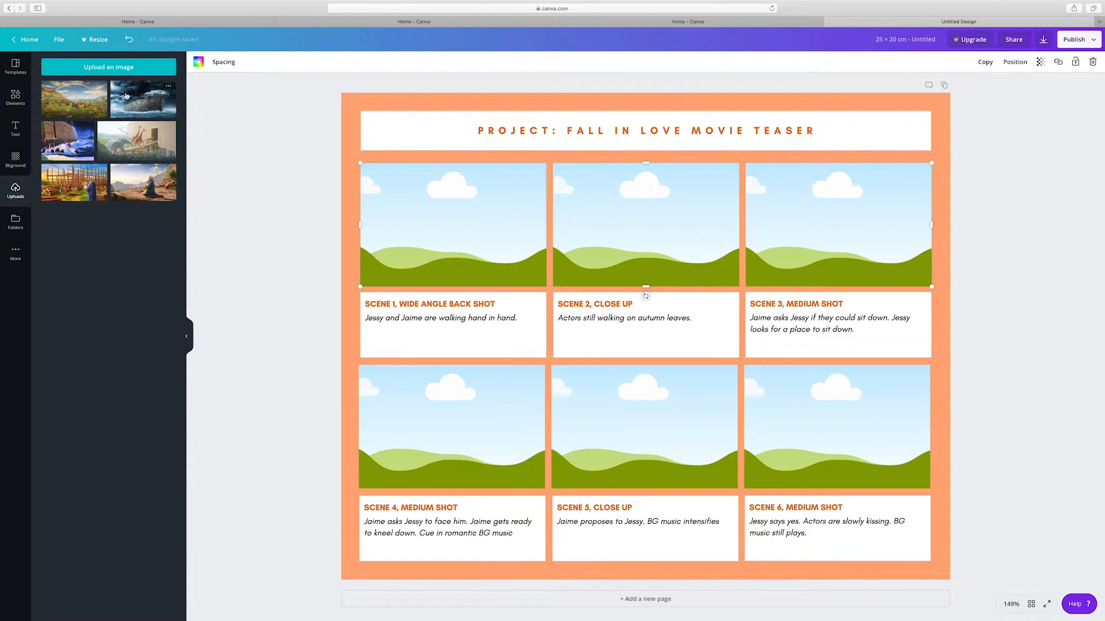
pyautogui.click(113, 71)
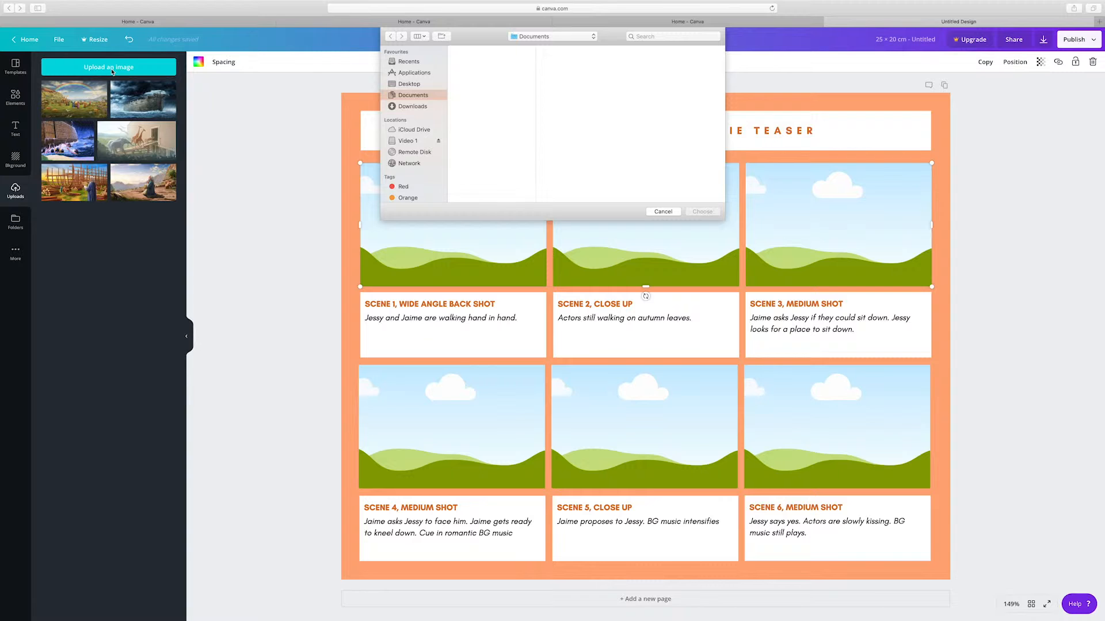
pyautogui.click(396, 84)
pyautogui.click(471, 60)
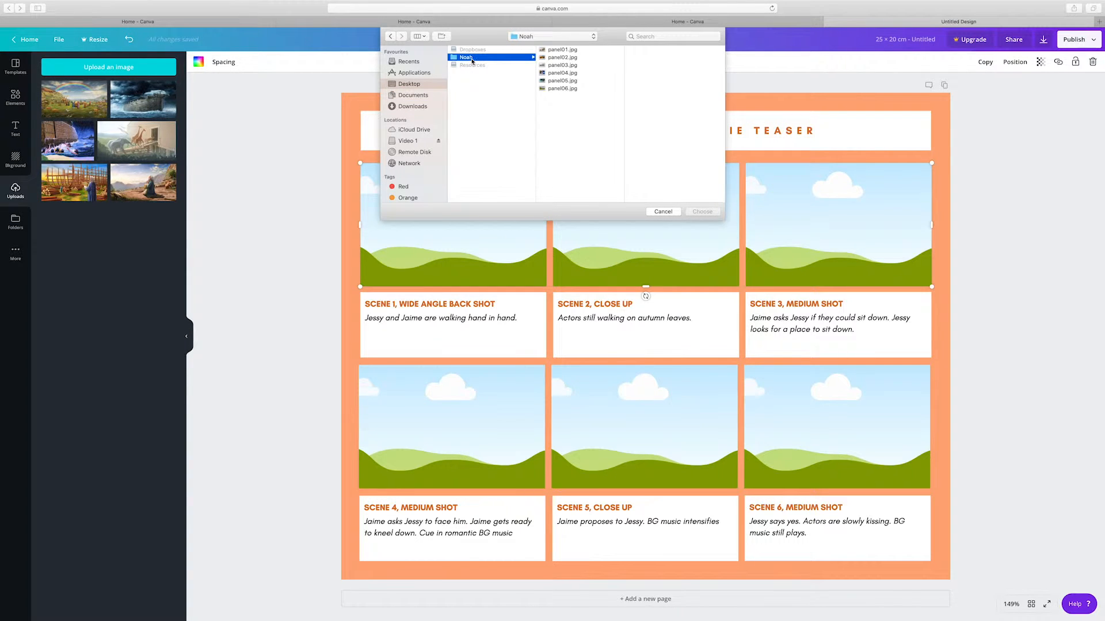
pyautogui.click(569, 50)
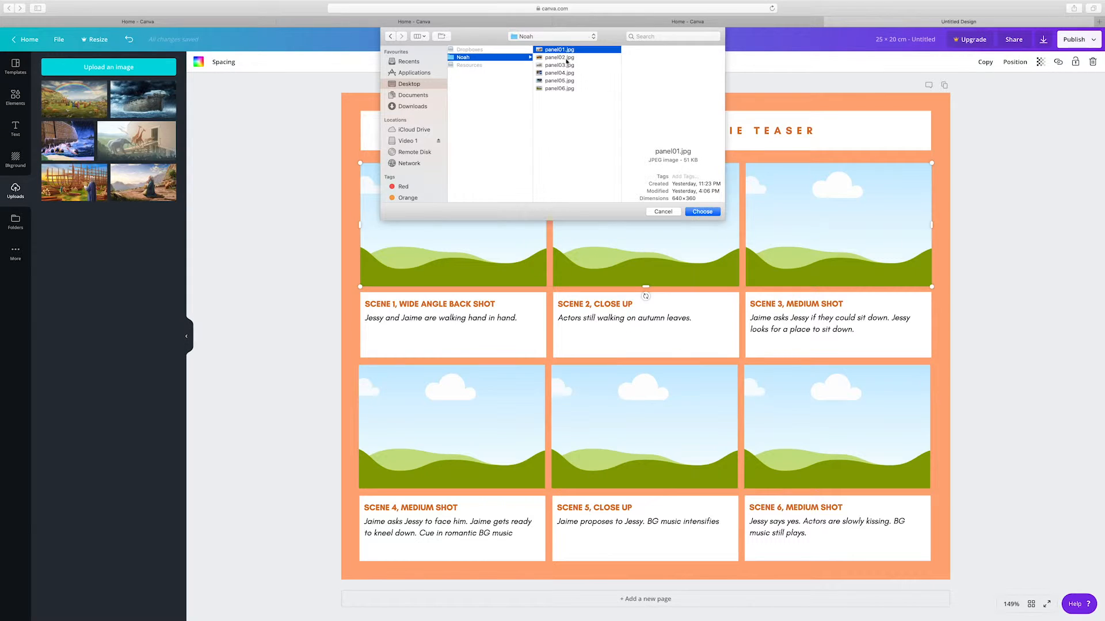
pyautogui.click(566, 59)
pyautogui.click(561, 67)
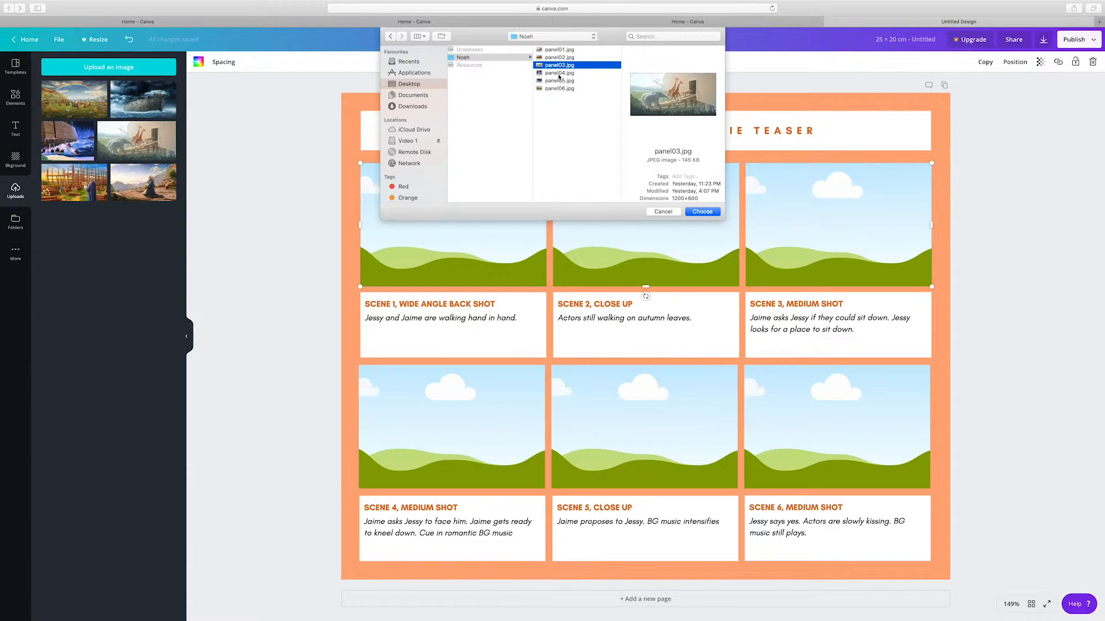
pyautogui.click(559, 73)
pyautogui.click(560, 82)
pyautogui.click(561, 89)
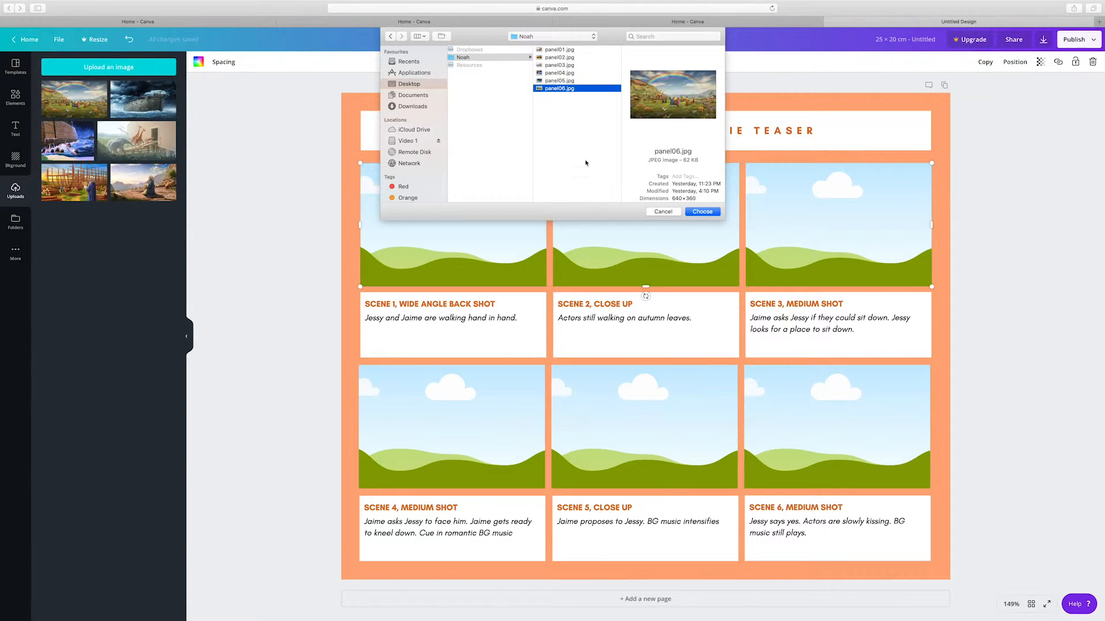
pyautogui.click(672, 213)
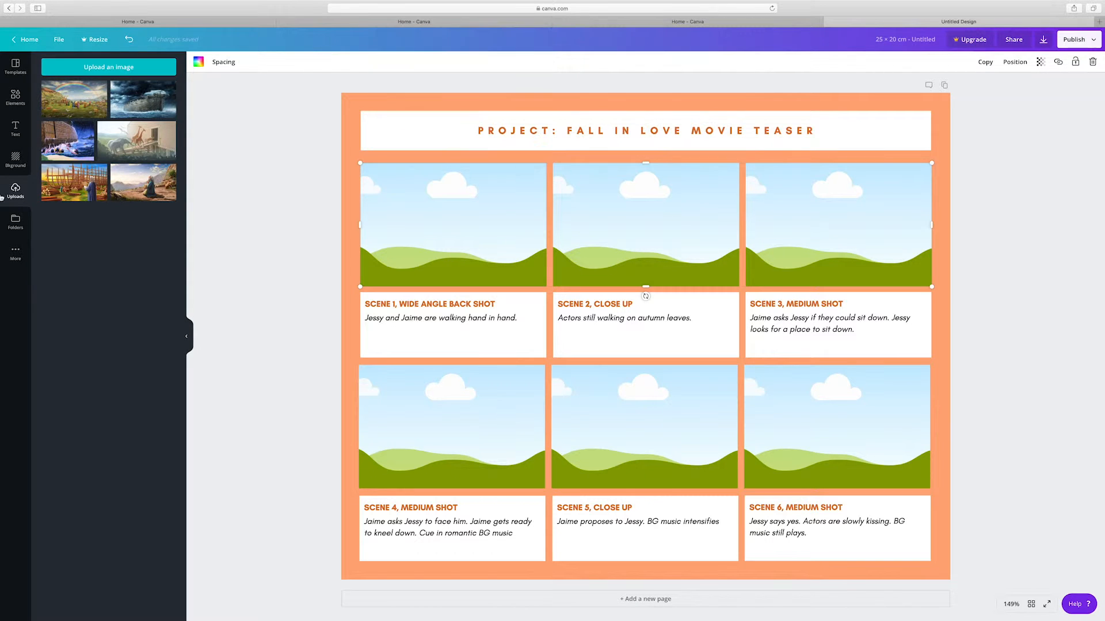
# Fill the scene 1 to 3 frames with the uploaded praying man, ark construction and boarding animals images, respectively.
pyautogui.click(133, 190)
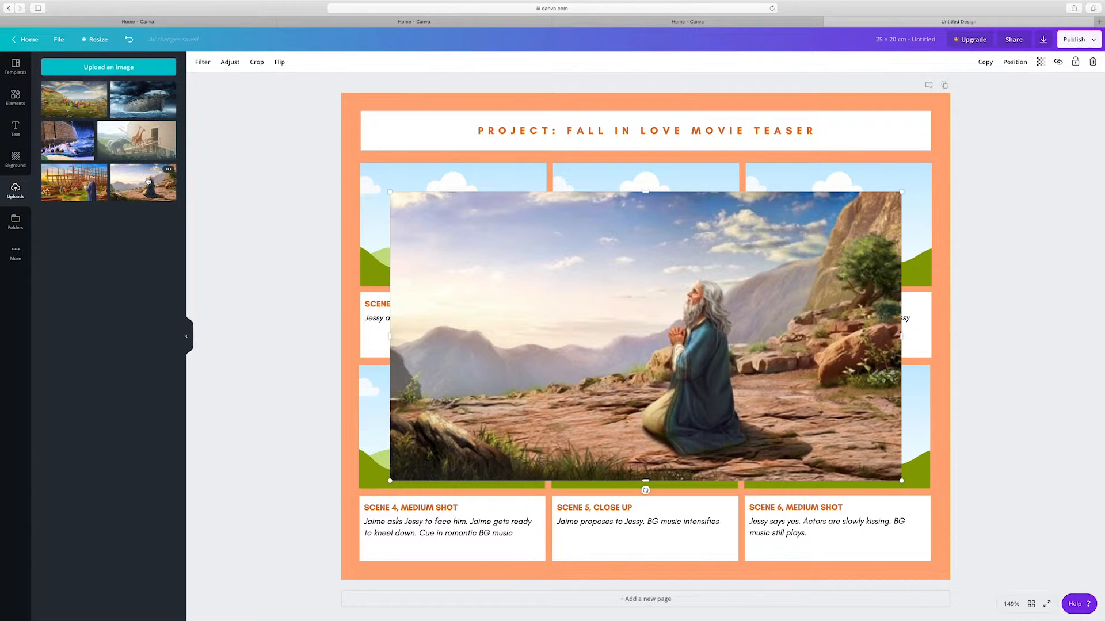
pyautogui.click(129, 41)
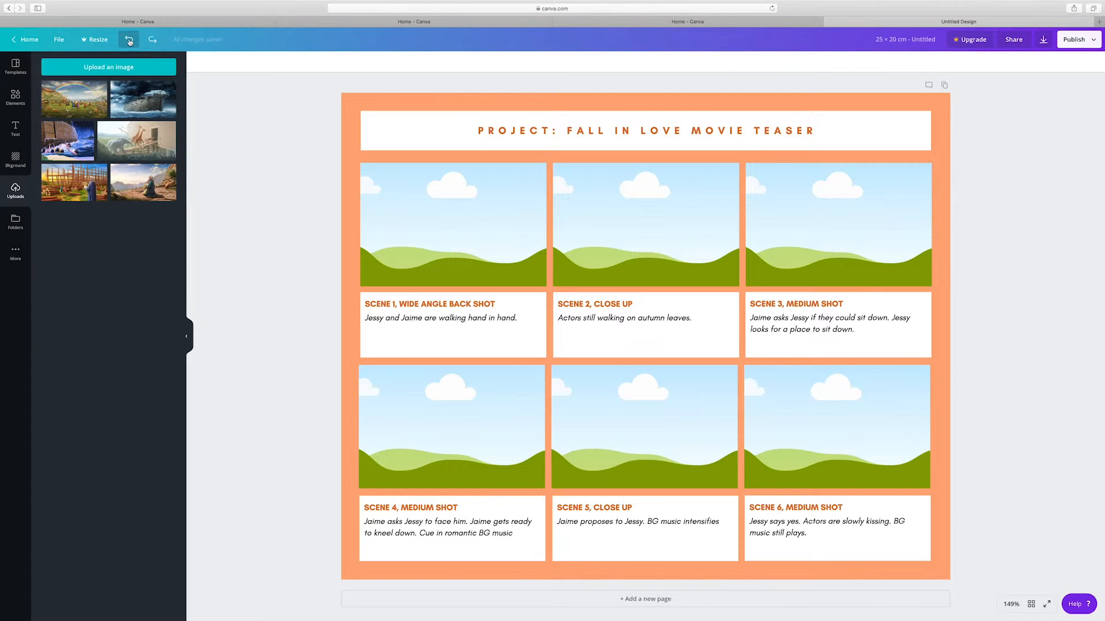
pyautogui.moveTo(155, 187); pyautogui.dragTo(410, 224)
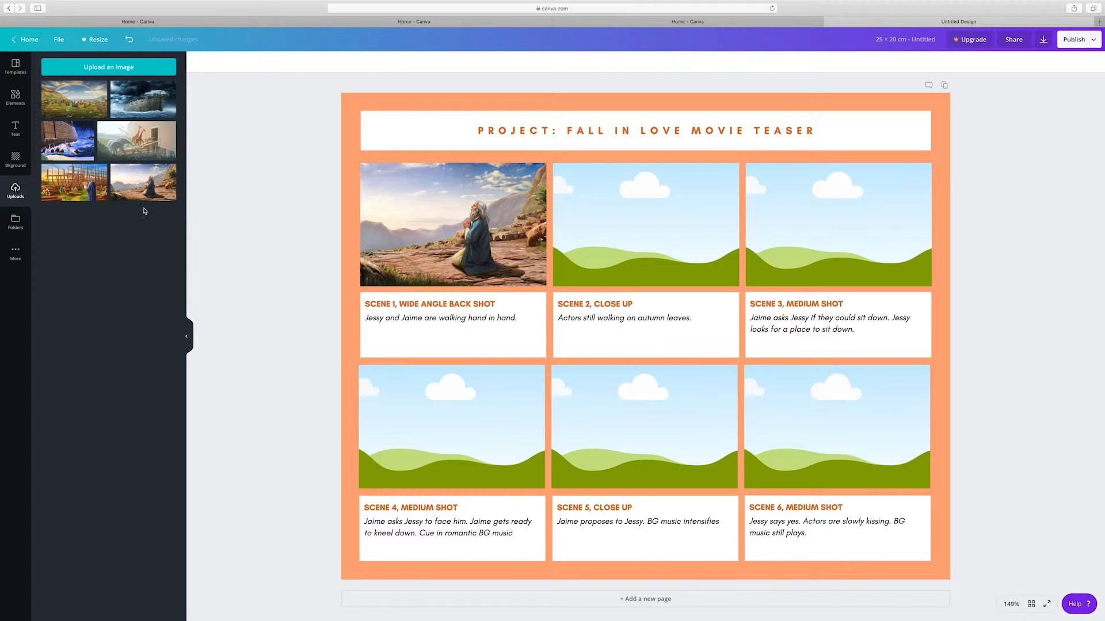
pyautogui.moveTo(81, 192); pyautogui.dragTo(639, 231)
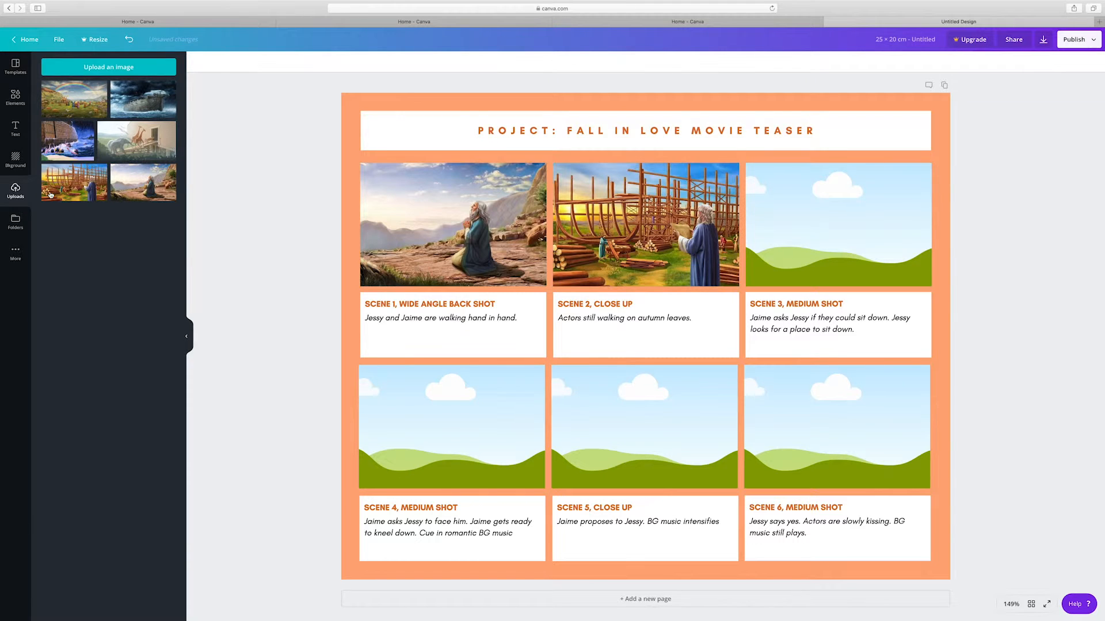
pyautogui.moveTo(148, 155); pyautogui.dragTo(824, 218)
# Fill the scene 4 to 6 frames with the uploaded flood, ark at sea and rainbow images, respectively.
pyautogui.moveTo(67, 141); pyautogui.dragTo(386, 392)
pyautogui.moveTo(143, 99); pyautogui.dragTo(584, 394)
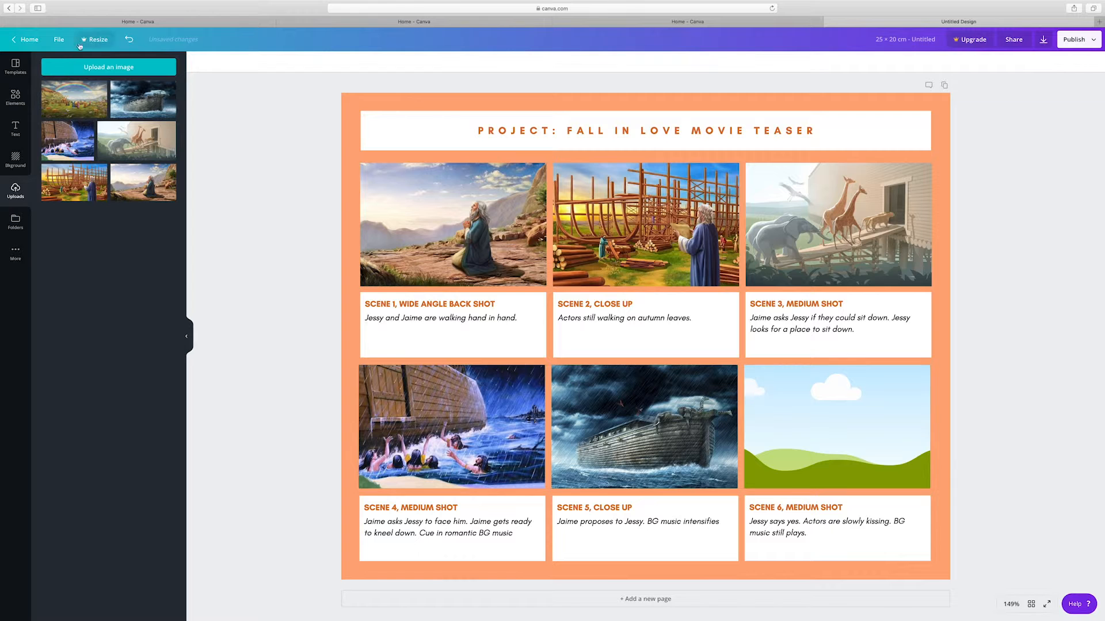
pyautogui.moveTo(99, 86); pyautogui.dragTo(800, 385)
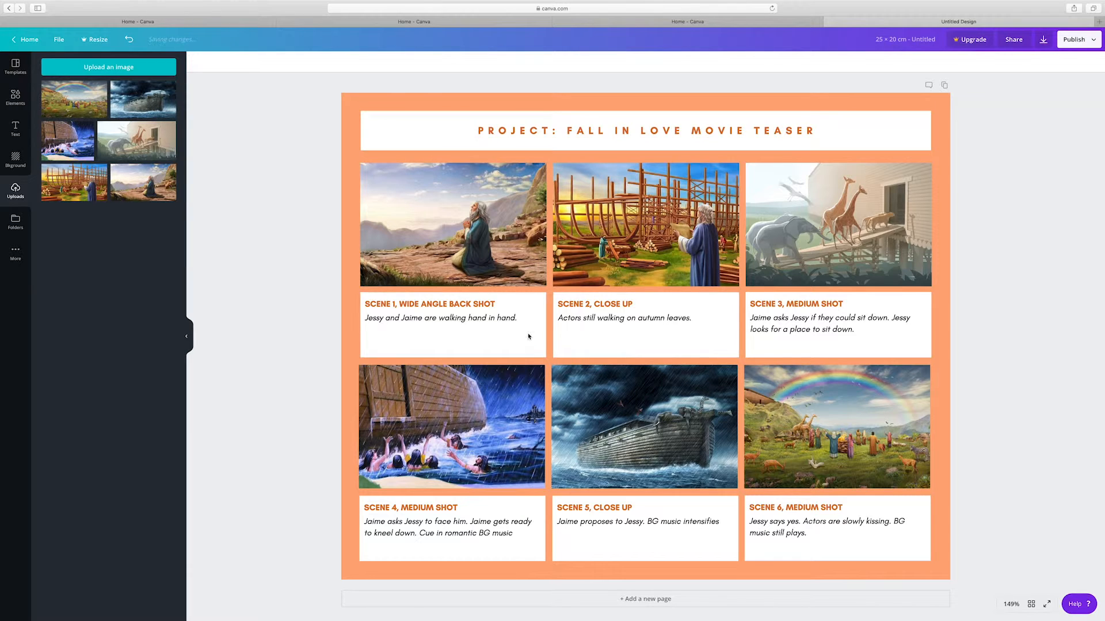
# Change the scene 1 heading to "SCENE 1, WIDE ANGLE ESTABLISHING SHOT".
pyautogui.doubleClick(450, 304)
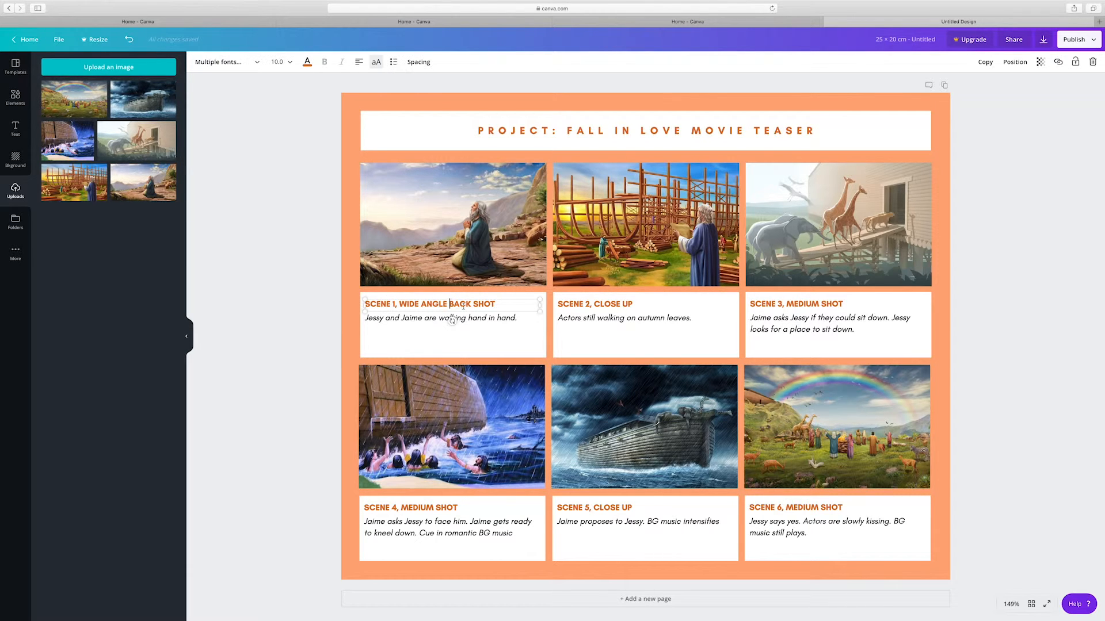
pyautogui.moveTo(499, 305); pyautogui.dragTo(447, 304)
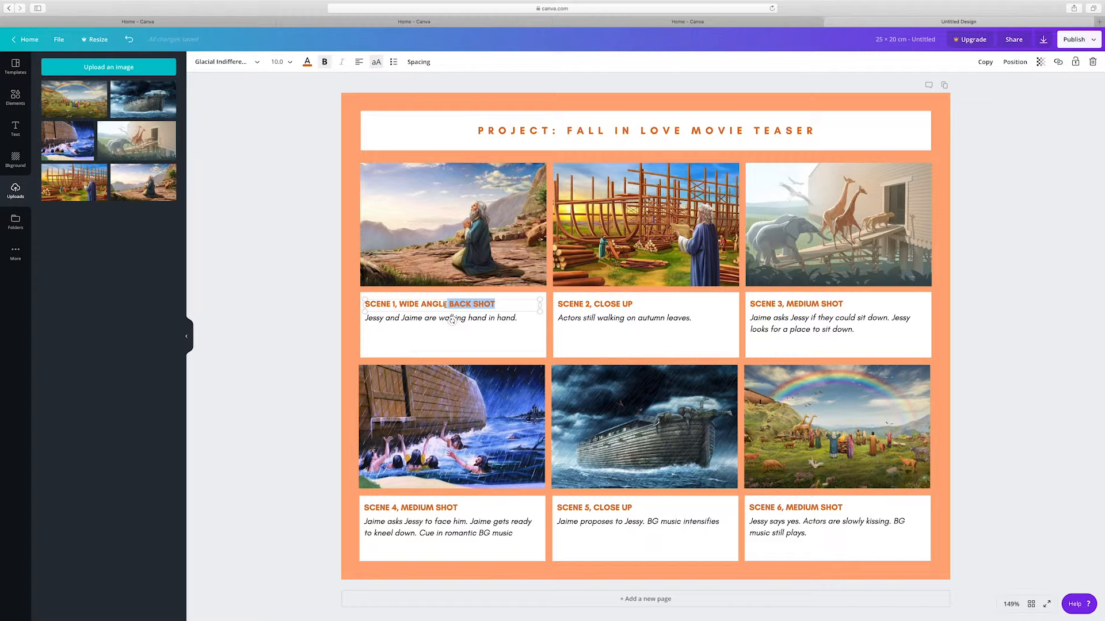
pyautogui.write('ESTABLISHING SHO')
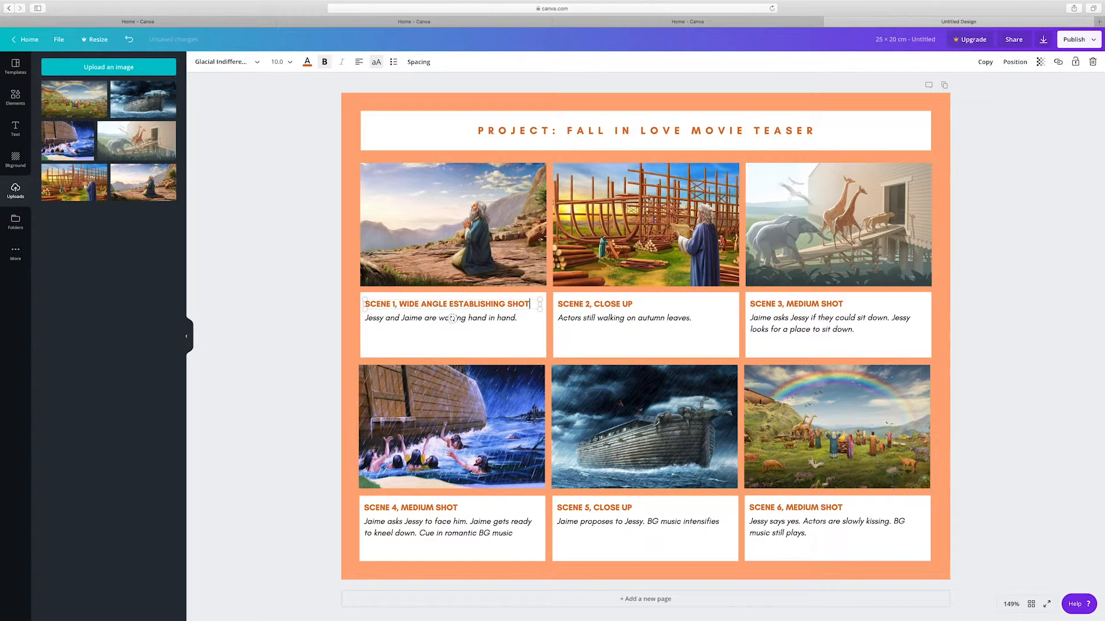
pyautogui.click(495, 331)
# Replace the scene 1 description with "God tells Noah to build an Ark".
pyautogui.click(519, 320)
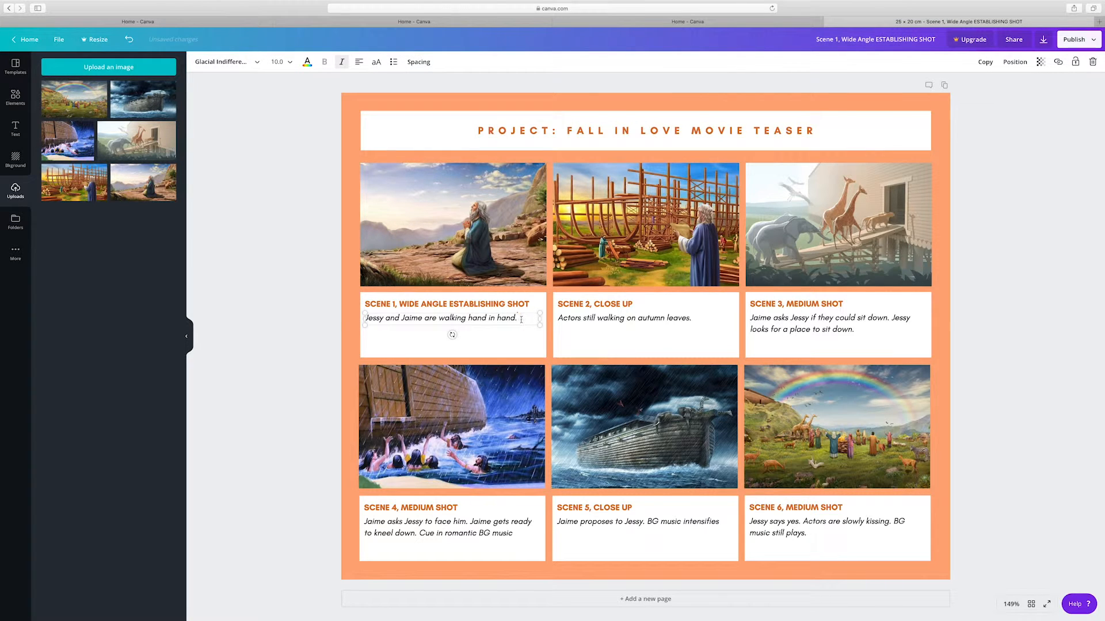
pyautogui.moveTo(519, 319); pyautogui.dragTo(352, 318)
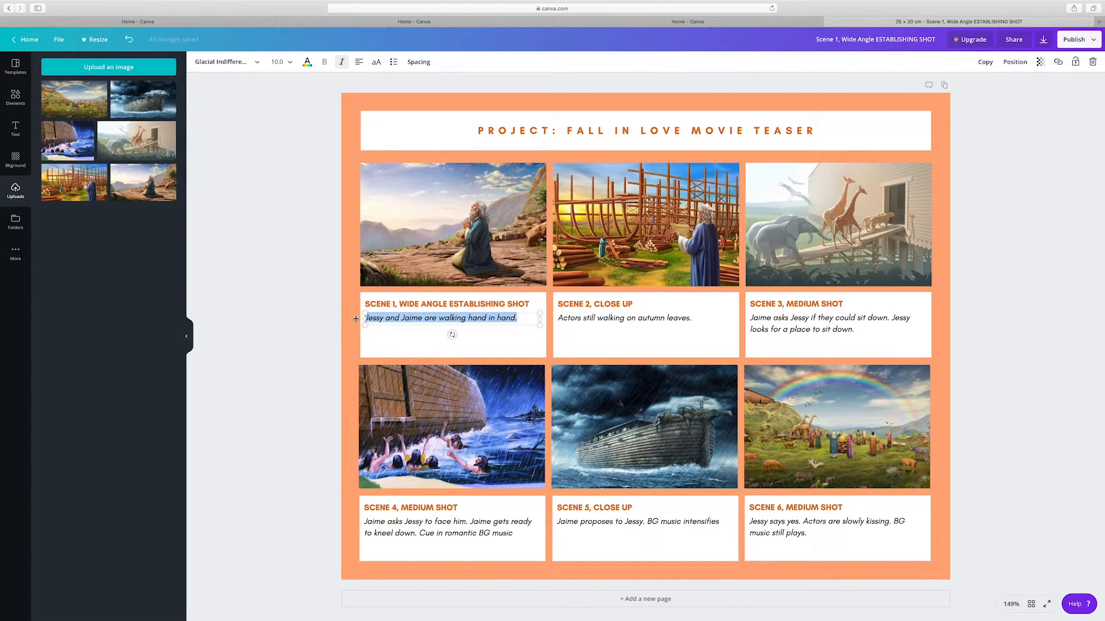
pyautogui.write('God')
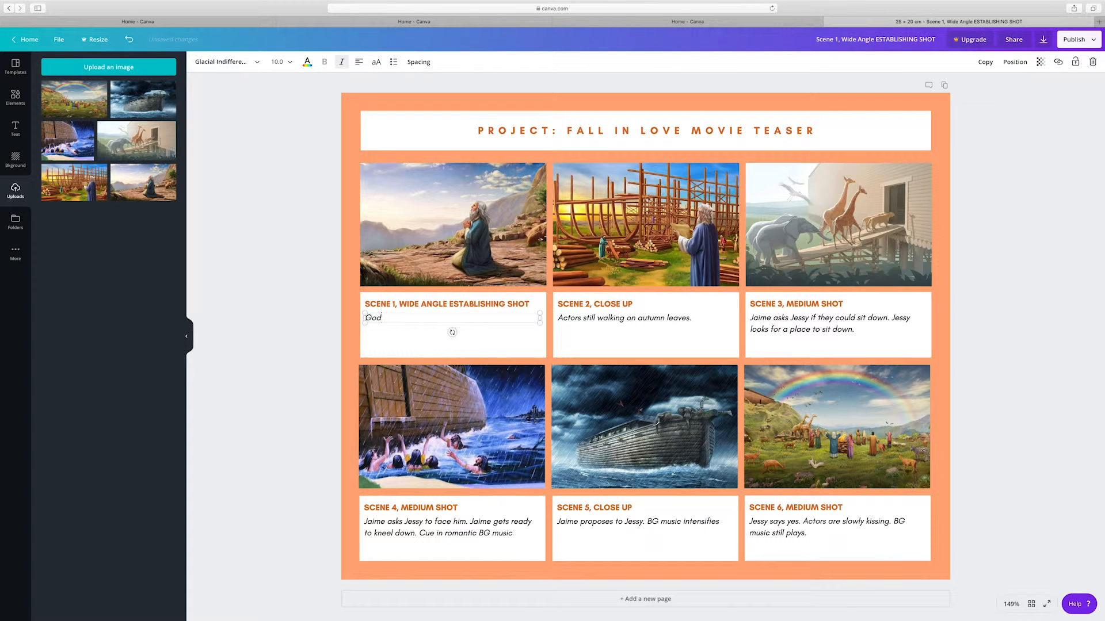
pyautogui.write(' tells Noah to build an Ark')
# Examine the text boxes holding the headings and descriptions of scenes 2 to 5, without editing them.
pyautogui.click(607, 308)
pyautogui.click(614, 318)
pyautogui.click(829, 306)
pyautogui.click(827, 339)
pyautogui.click(821, 328)
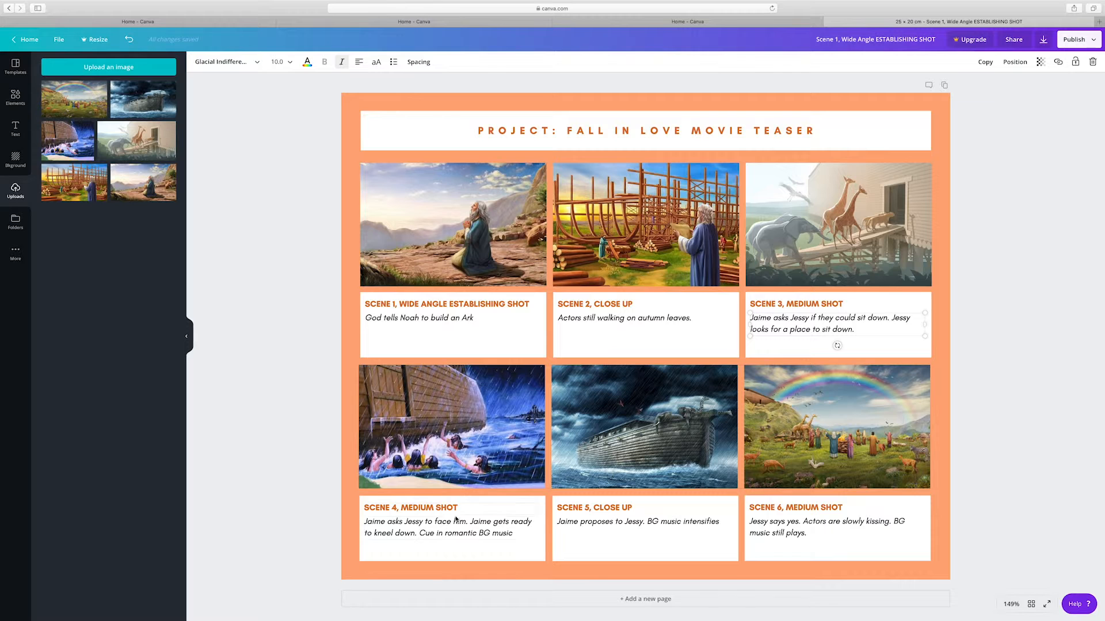
pyautogui.click(441, 511)
pyautogui.click(444, 532)
pyautogui.click(604, 512)
pyautogui.click(603, 511)
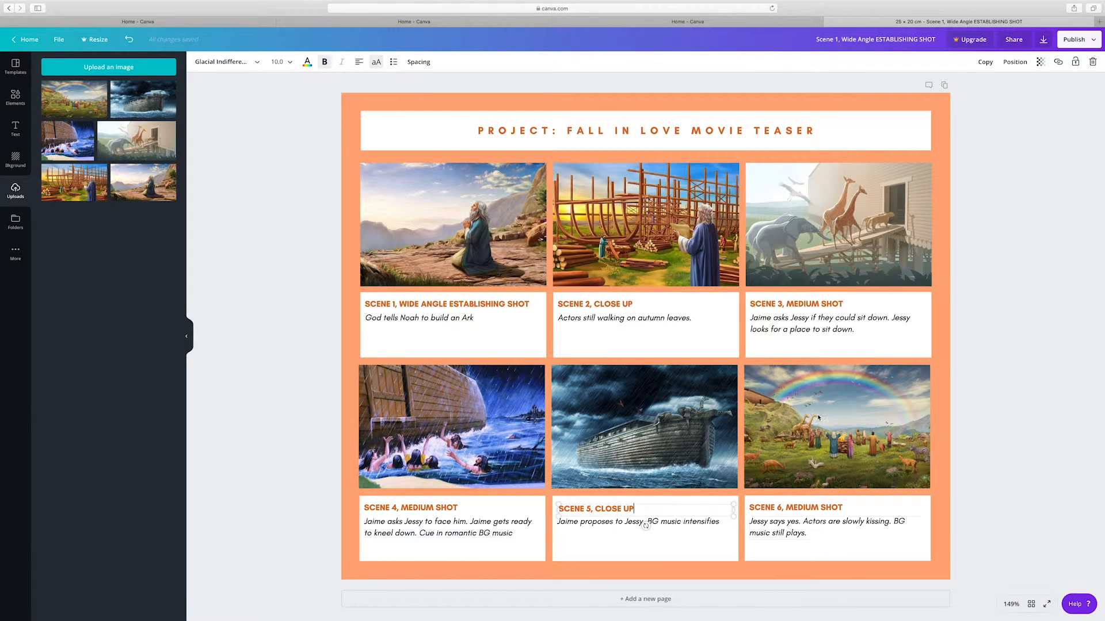
# Replace the movie teaser name in the project title so it reads "PROJECT: NOAH'S ARK".
pyautogui.click(526, 131)
pyautogui.moveTo(571, 129); pyautogui.dragTo(837, 133)
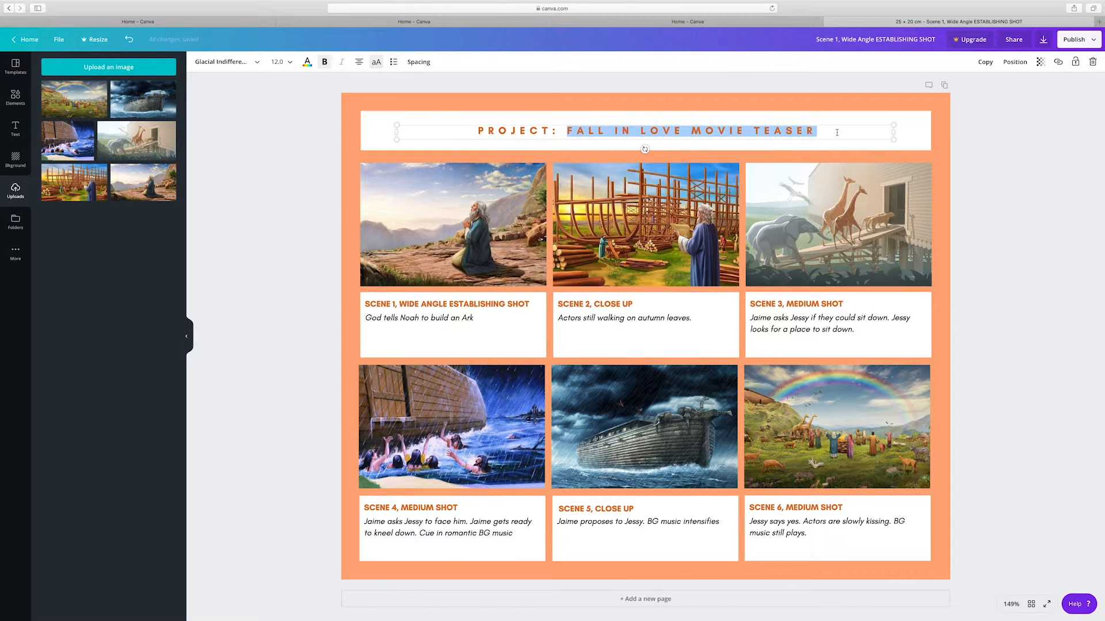
pyautogui.write("NOAH'")
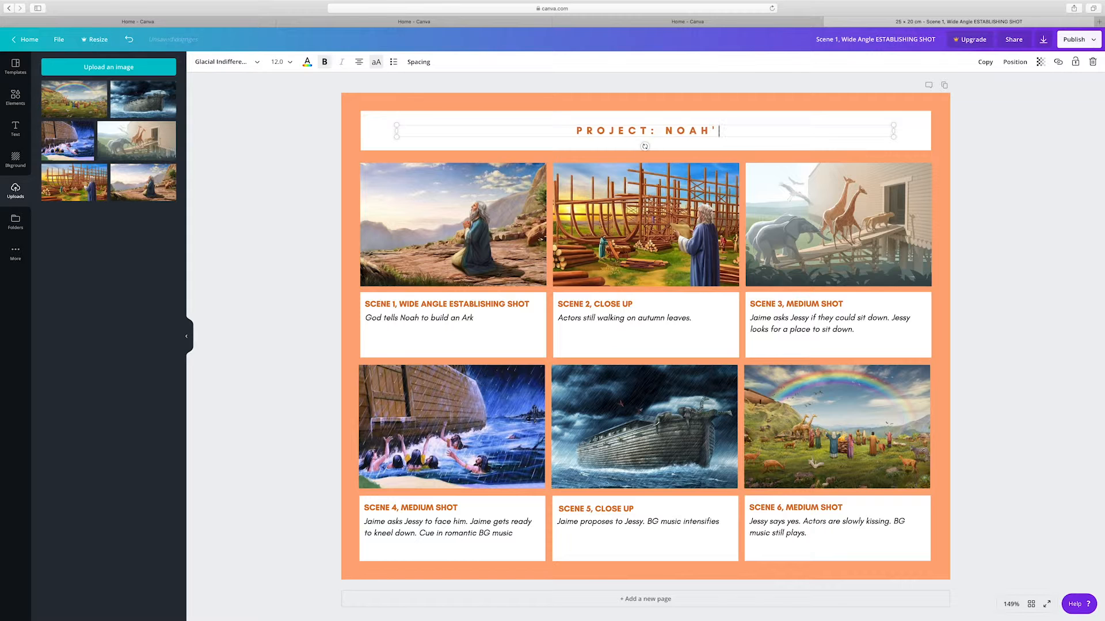
pyautogui.write('S ARK')
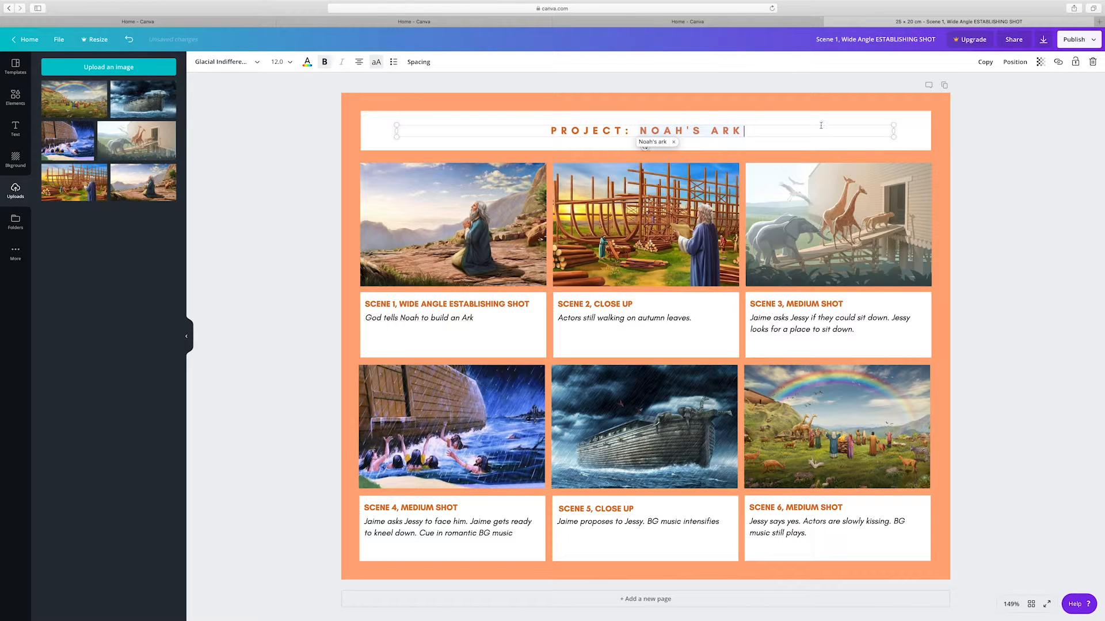
pyautogui.click(426, 105)
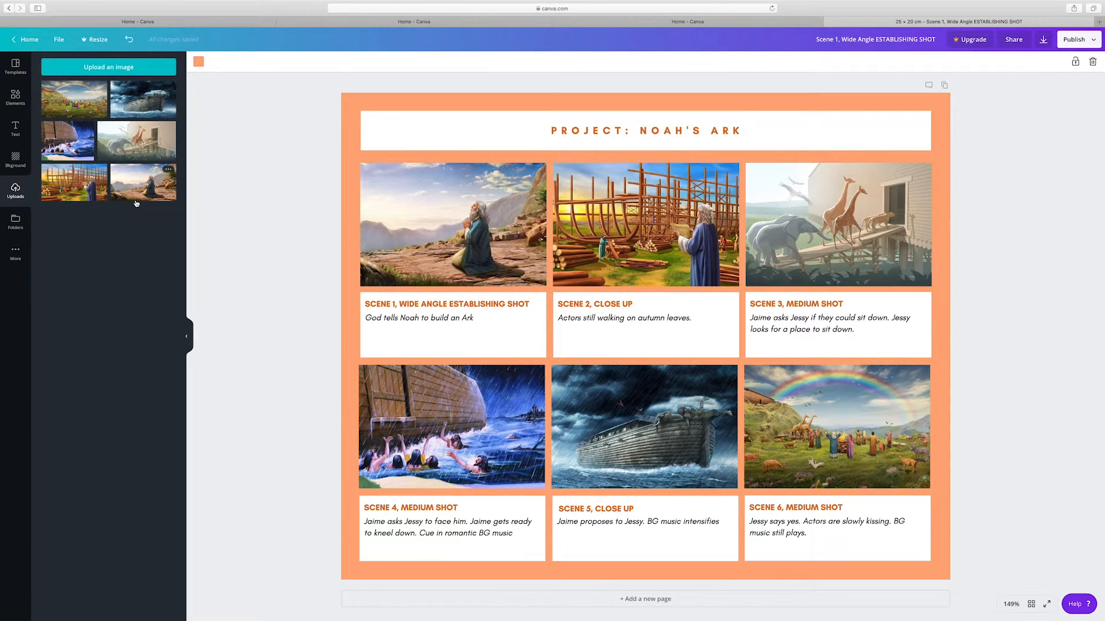
# Replace the solid orange page background with the free green sea-foam photo from the background library.
pyautogui.click(22, 154)
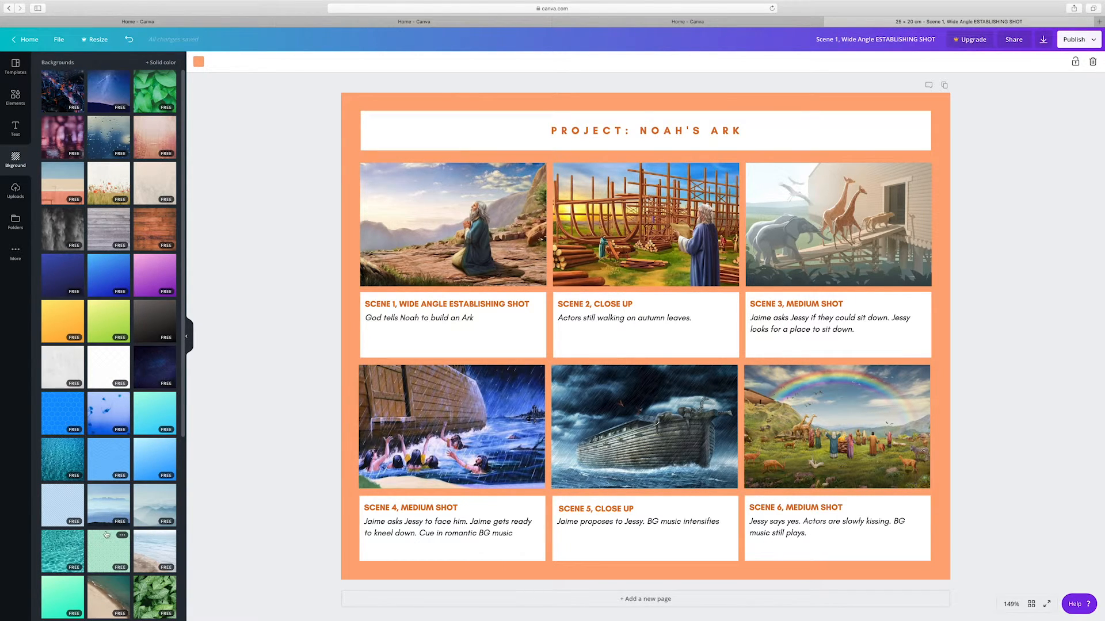
pyautogui.scroll(-5, 109, 538)
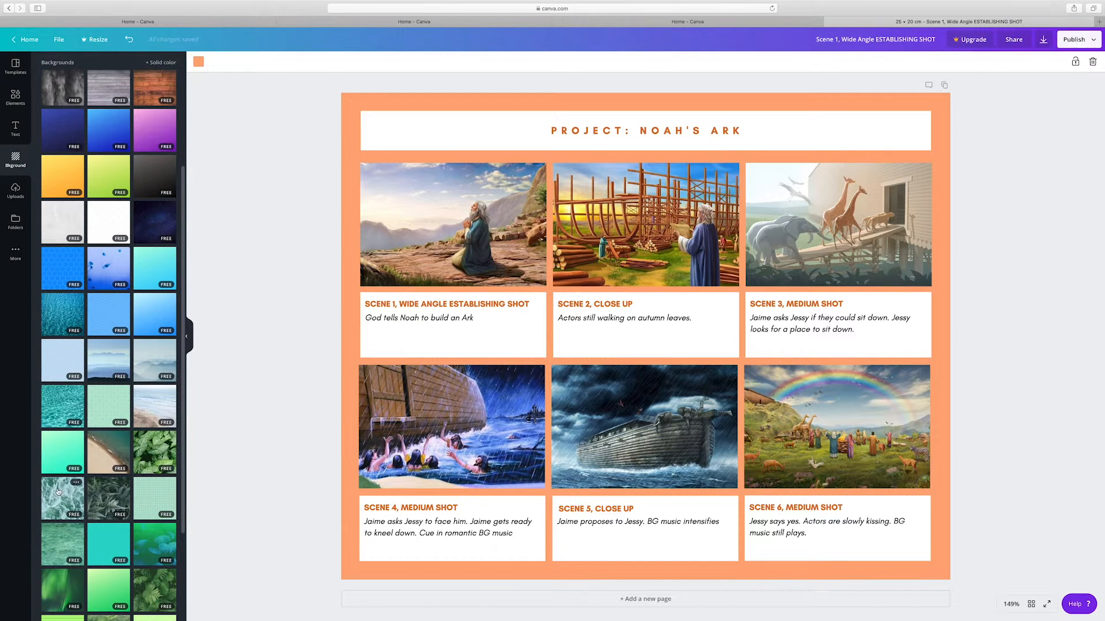
pyautogui.moveTo(63, 498); pyautogui.dragTo(363, 117)
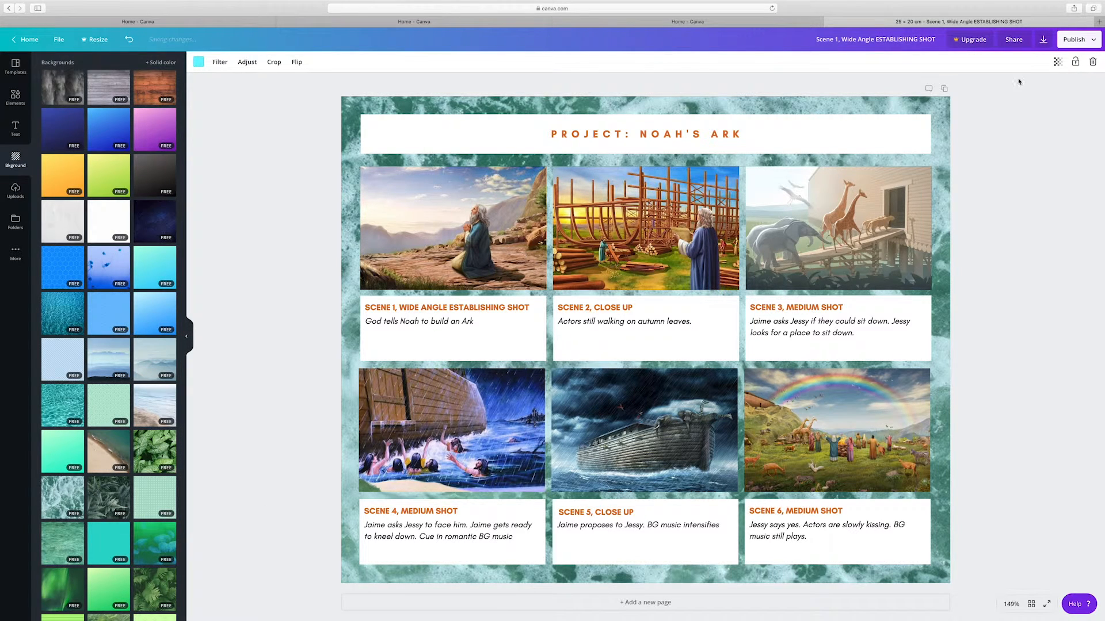
# Download the storyboard as a PNG file.
pyautogui.click(1043, 41)
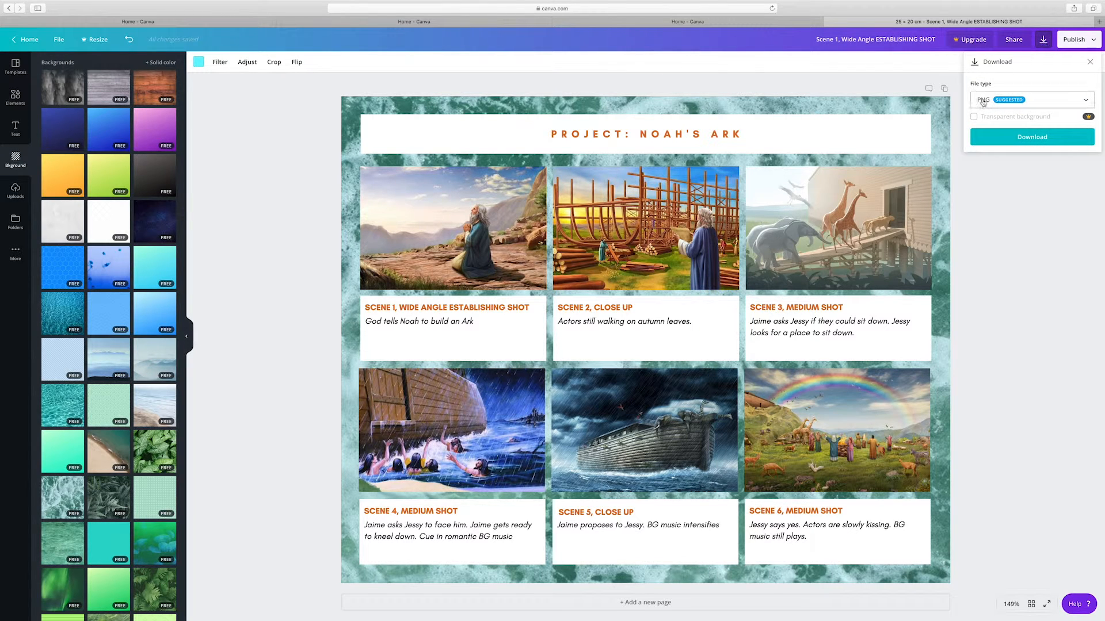
pyautogui.click(1085, 102)
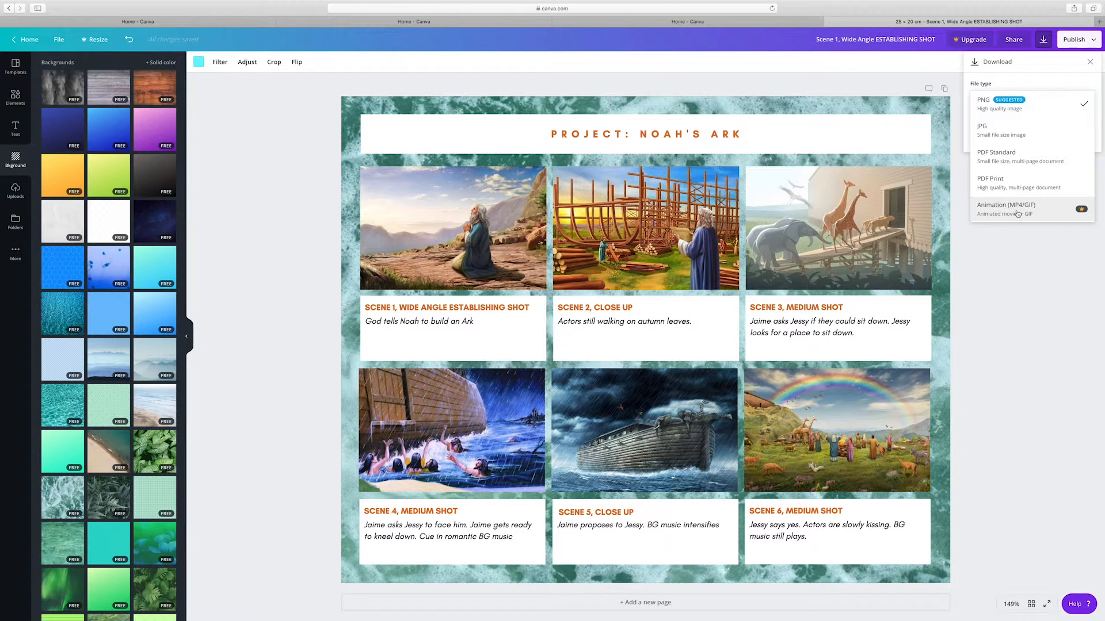
pyautogui.click(1004, 107)
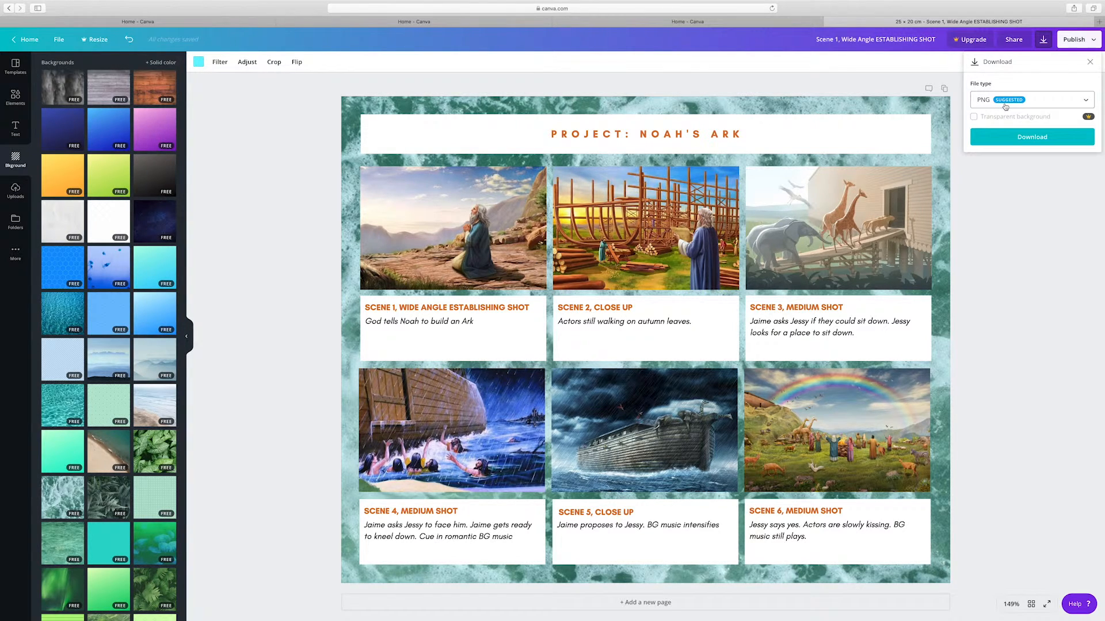
pyautogui.click(1020, 139)
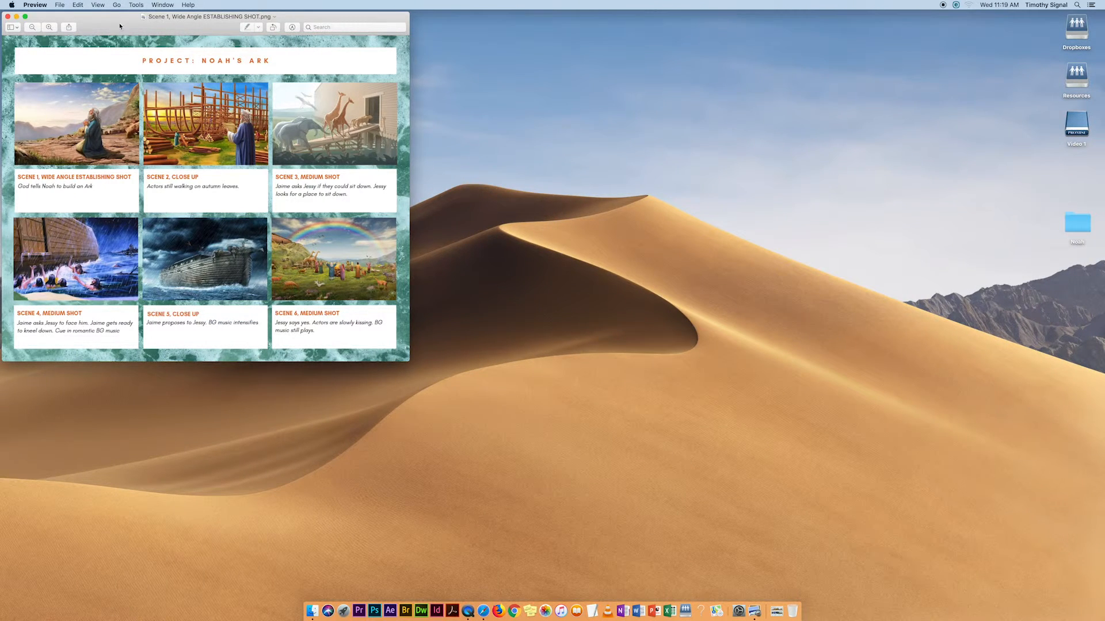
# View the downloaded storyboard in Preview, and switch back to Canva in Safari, dismissing the trial offer to continue editing.
pyautogui.moveTo(120, 26); pyautogui.dragTo(364, 84)
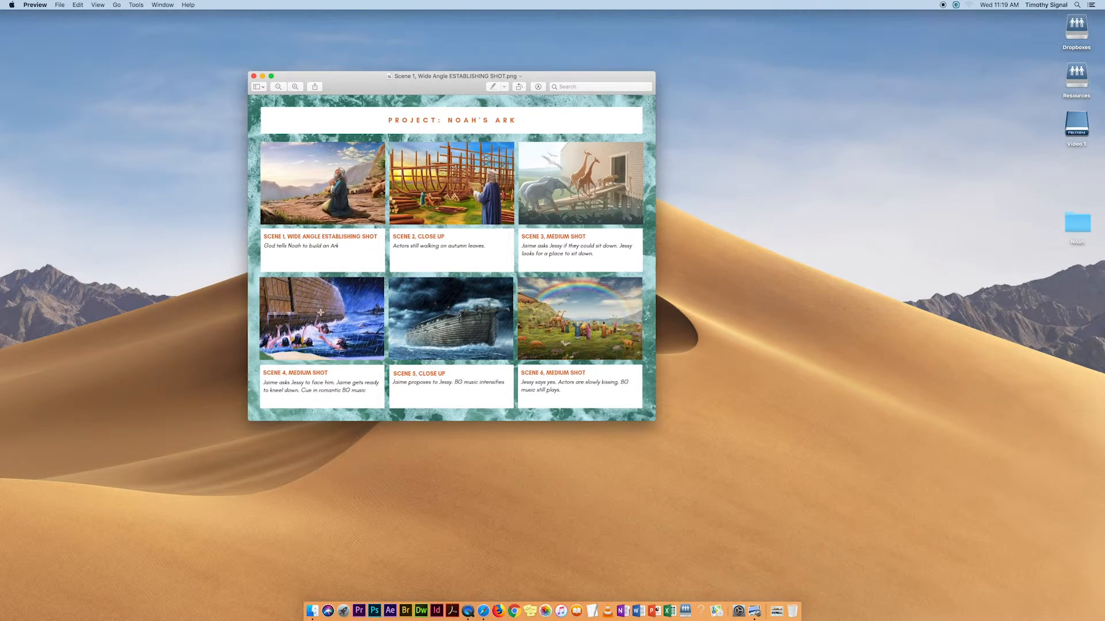
pyautogui.click(483, 609)
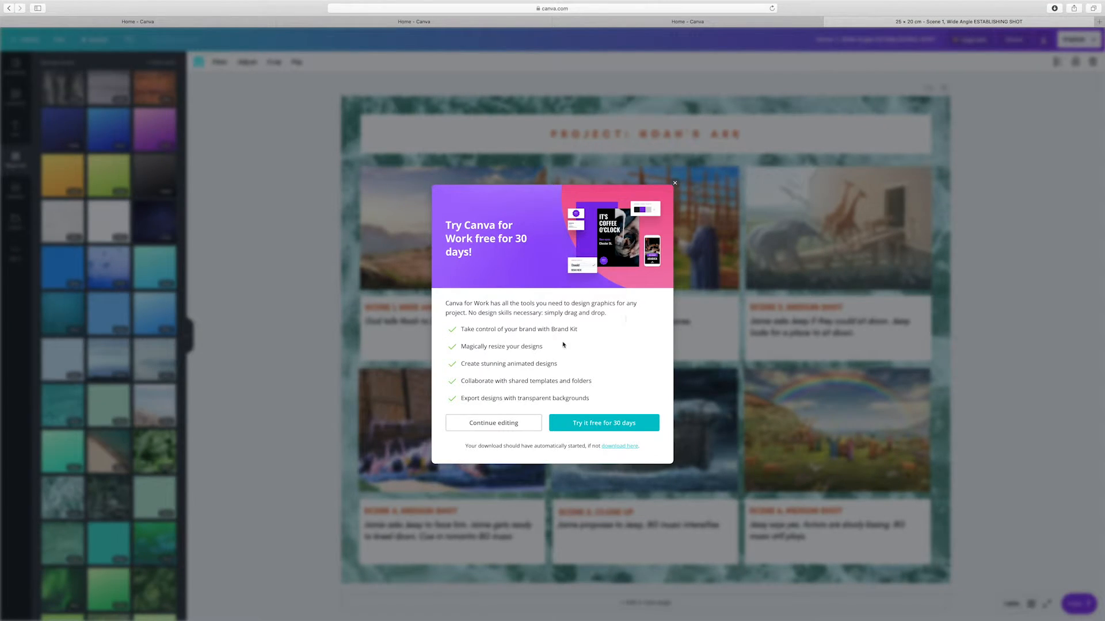
pyautogui.click(496, 425)
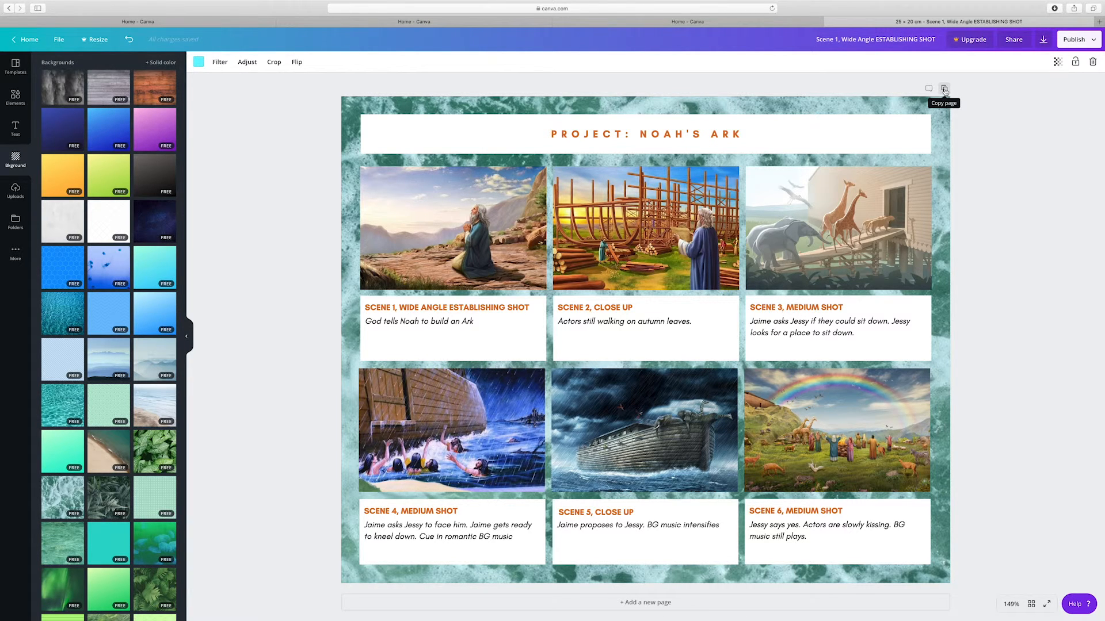
# Add a new page after the storyboard, and undo the addition.
pyautogui.click(650, 603)
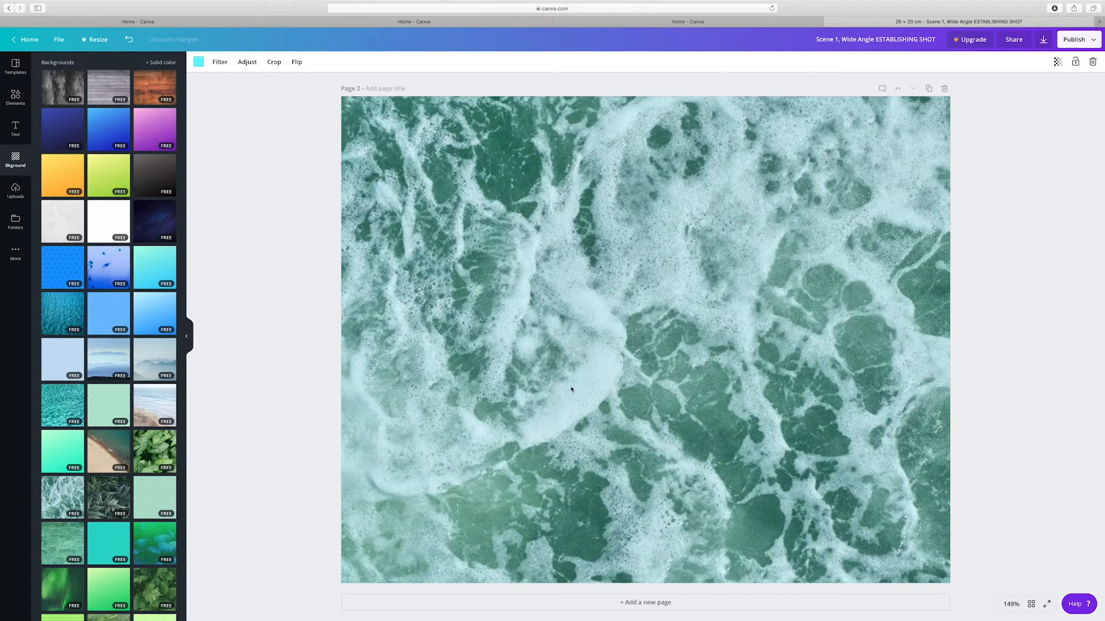
pyautogui.click(129, 39)
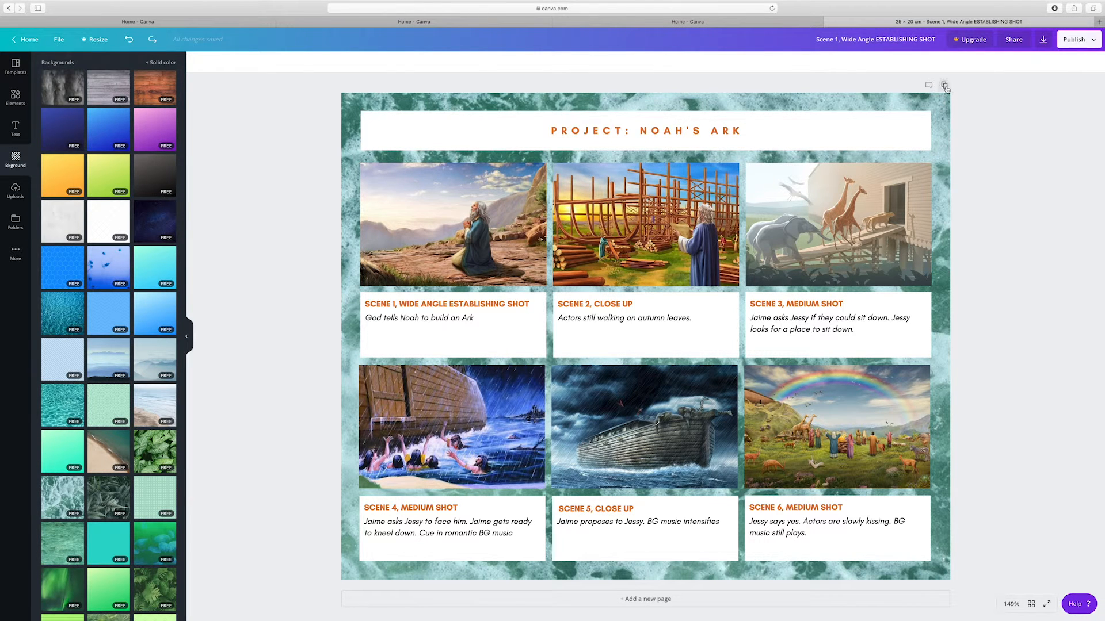
# Duplicate the finished storyboard page as page 2 and compare the two pages.
pyautogui.click(944, 86)
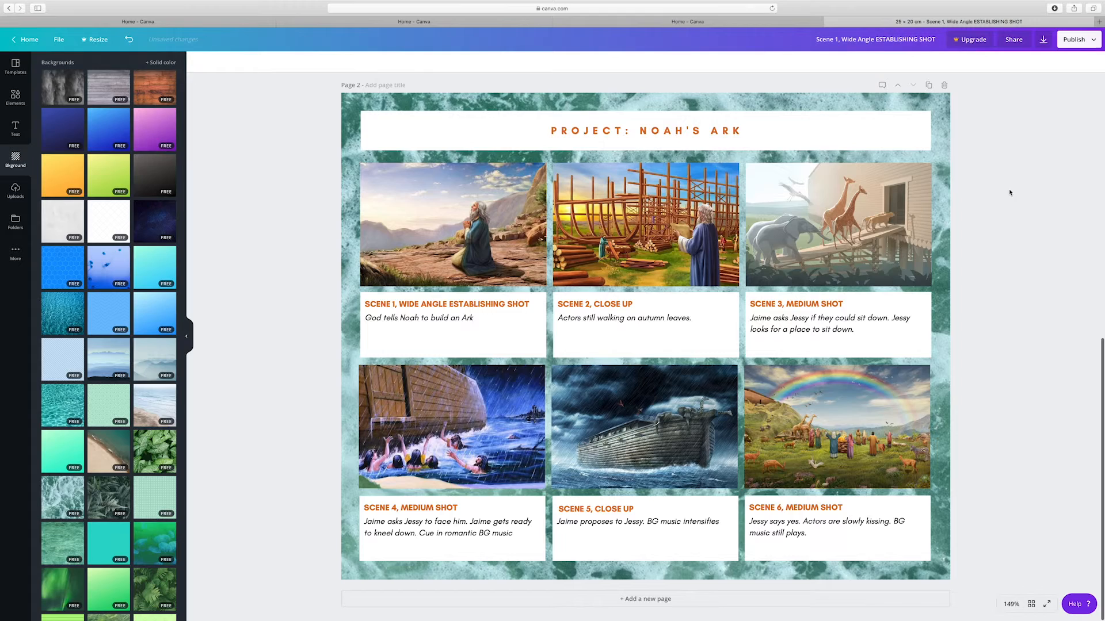
pyautogui.scroll(8, 965, 311)
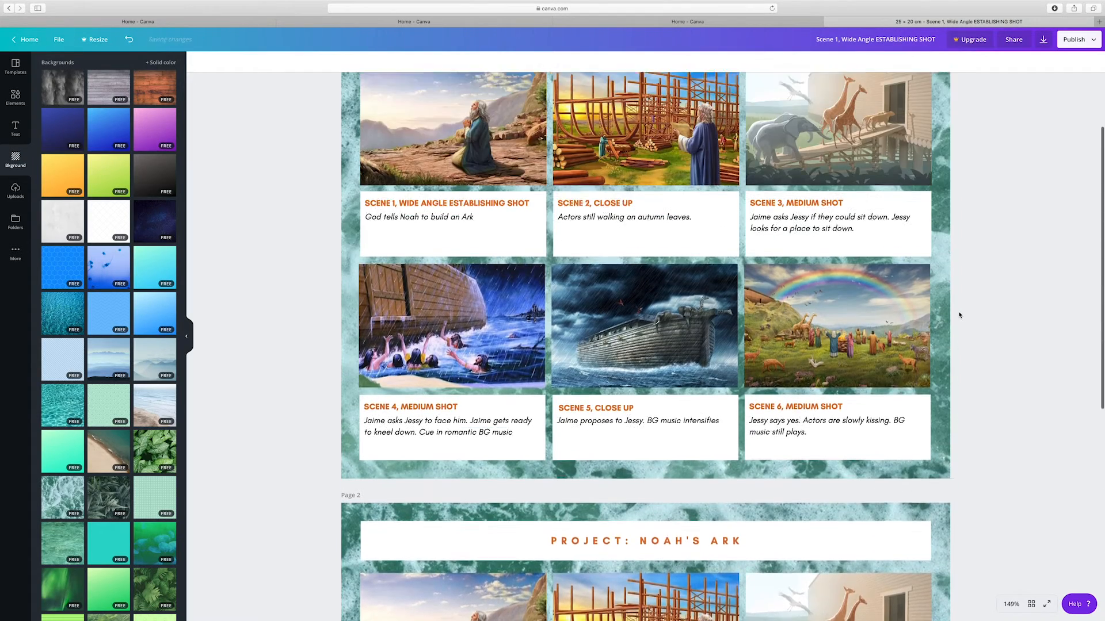
pyautogui.scroll(-6, 959, 315)
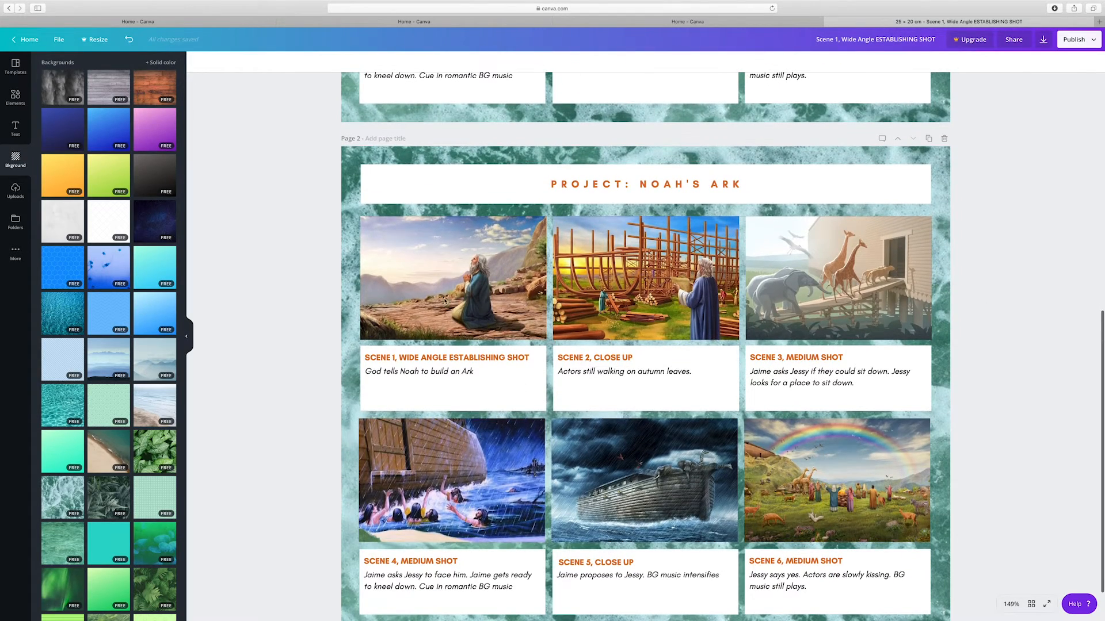
# Fill the scene 1 to 3 frames on page 2 with the recently used Earth, couple and man portrait photos, respectively.
pyautogui.click(449, 285)
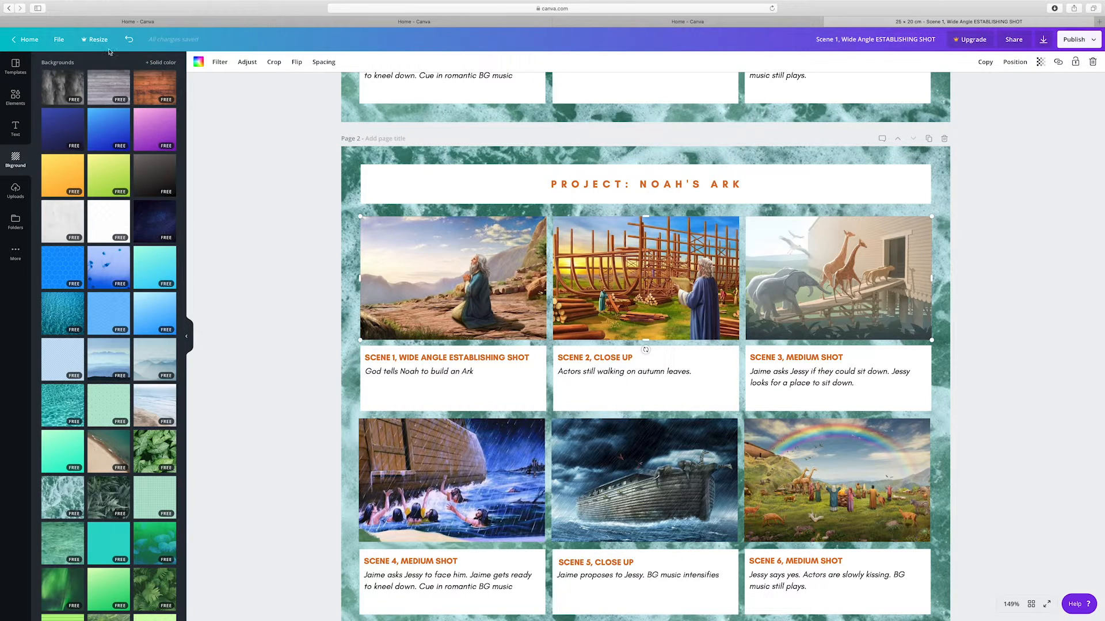
pyautogui.click(15, 98)
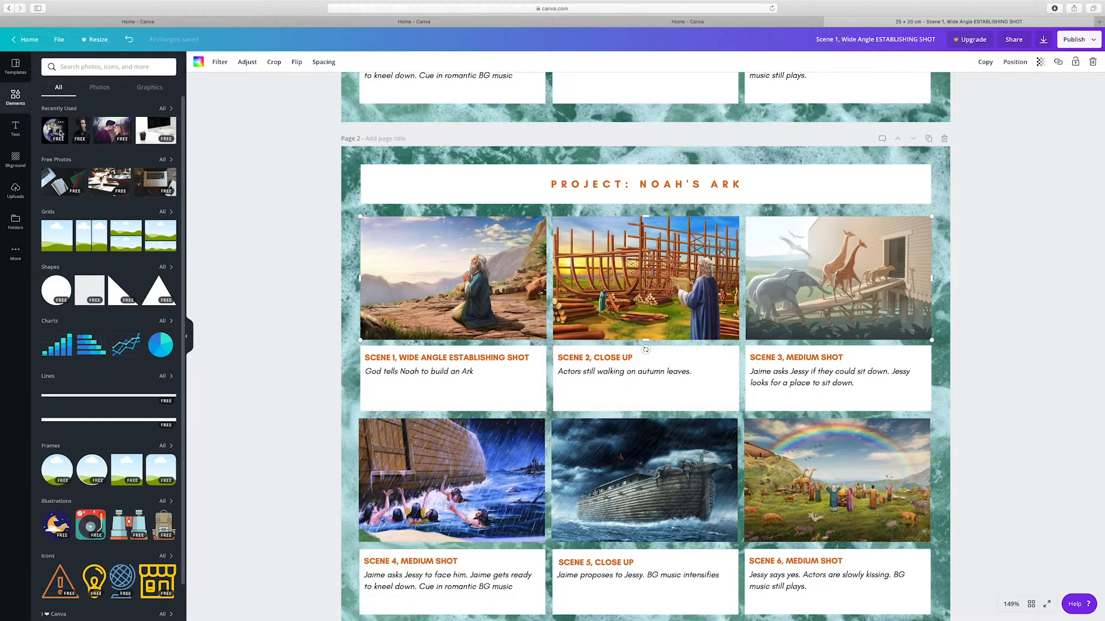
pyautogui.moveTo(60, 132); pyautogui.dragTo(411, 275)
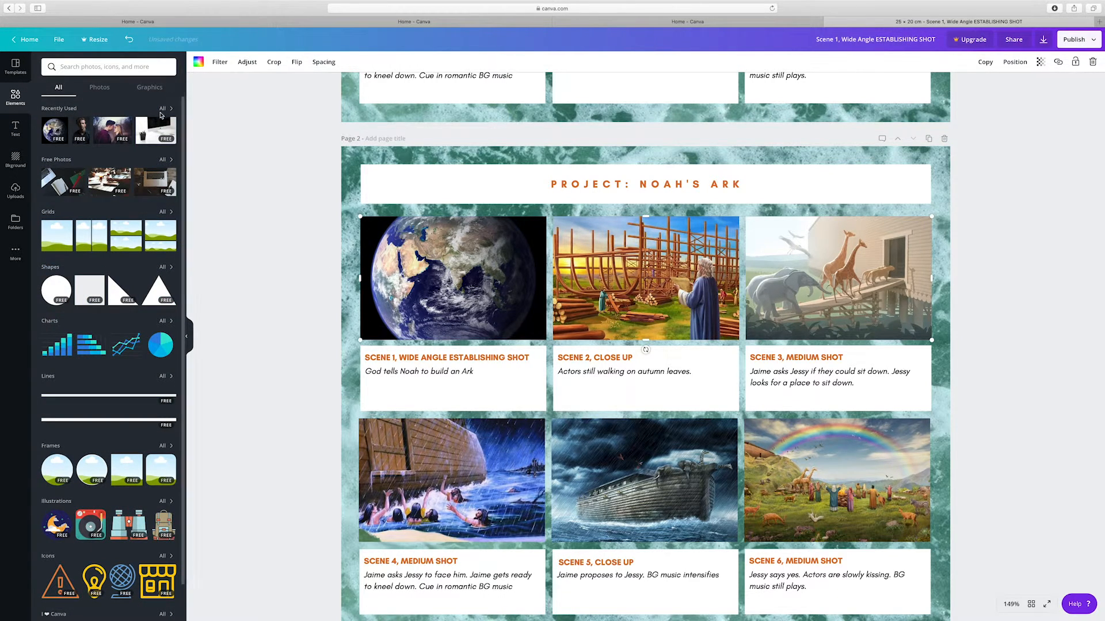
pyautogui.click(119, 123)
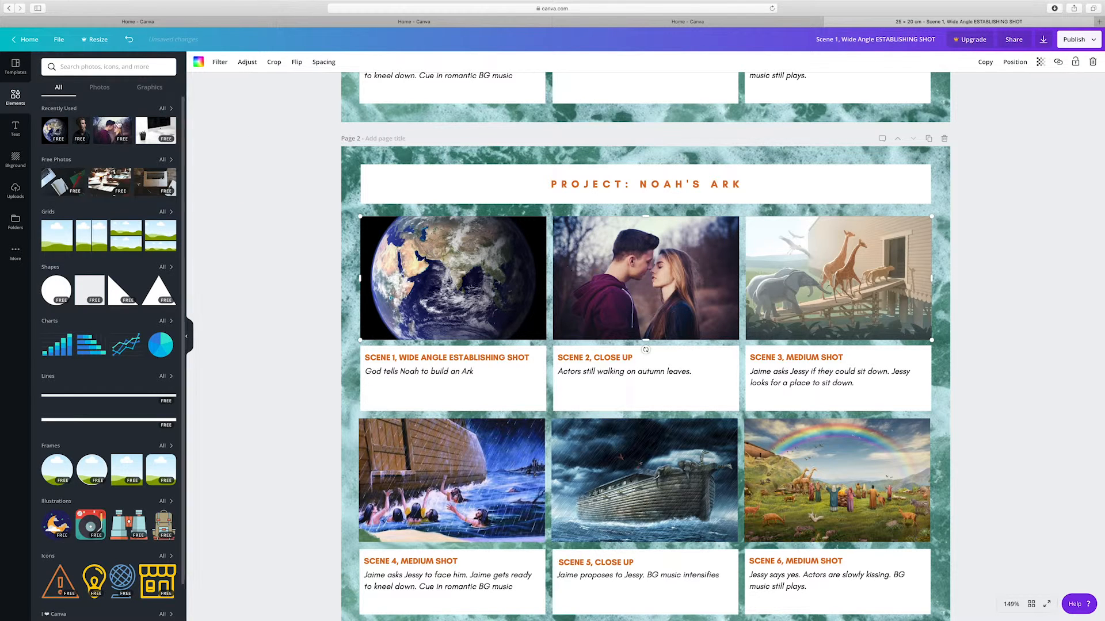
pyautogui.moveTo(83, 129); pyautogui.dragTo(804, 298)
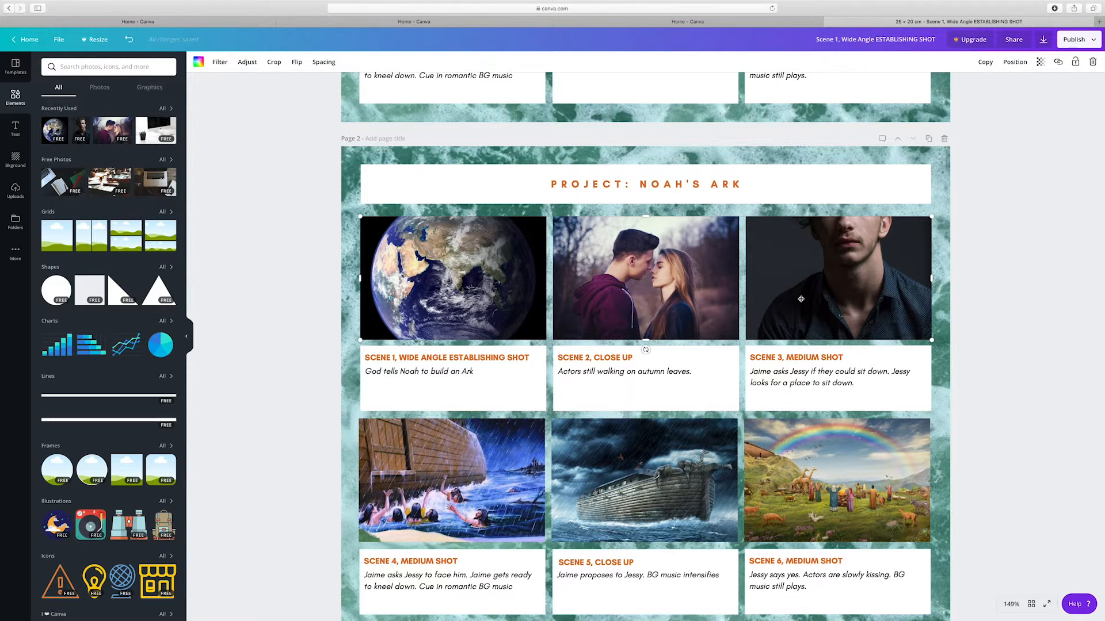
# Undo the three image replacements on page 2 and the page duplication.
pyautogui.click(130, 39)
pyautogui.click(130, 39)
pyautogui.click(130, 40)
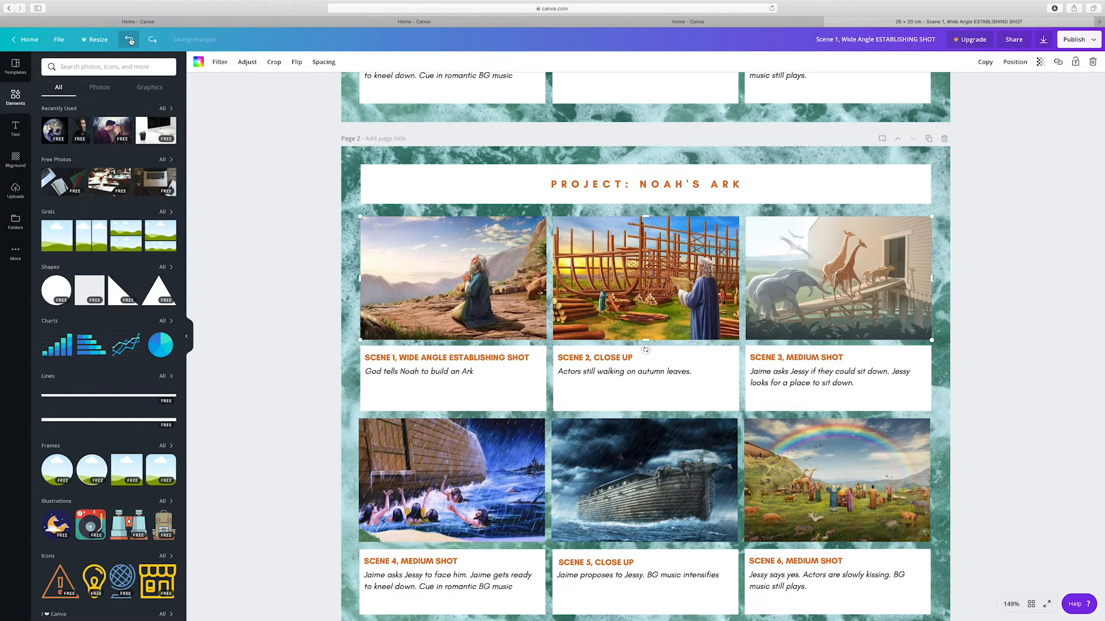
pyautogui.click(130, 40)
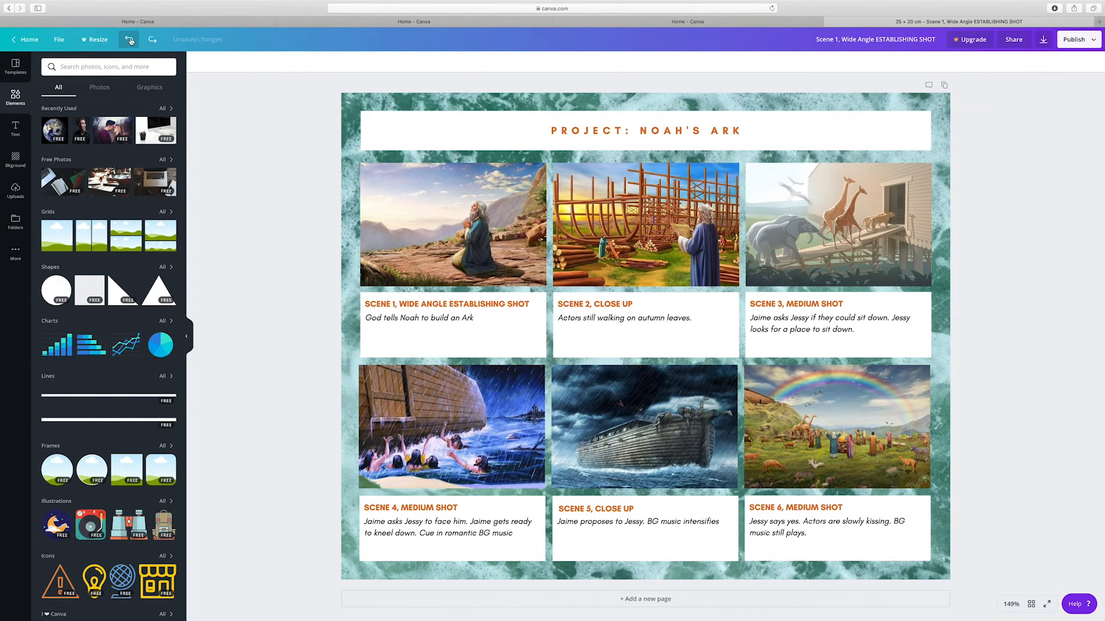